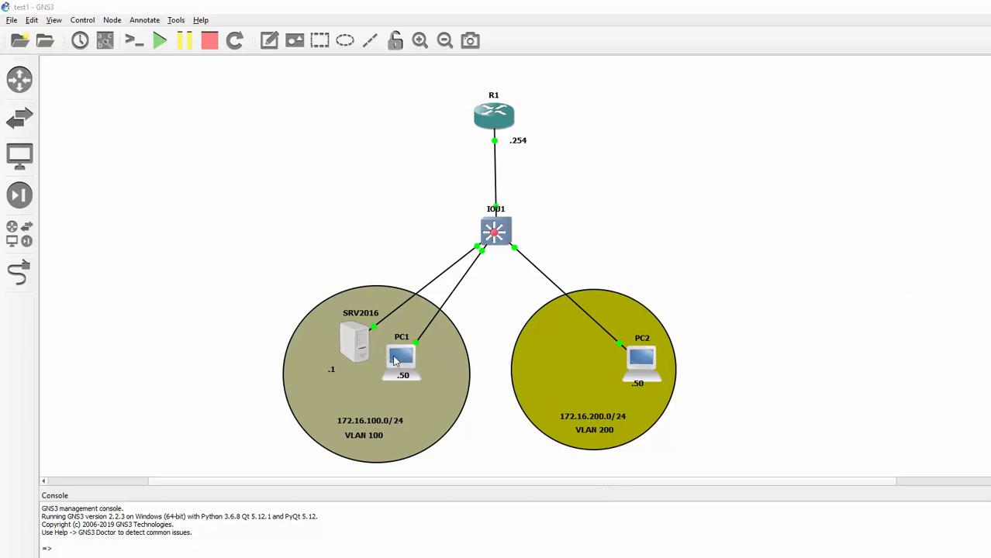
- Open a TightVNC custom console on the SRV2016 server node
right_click(357, 350)
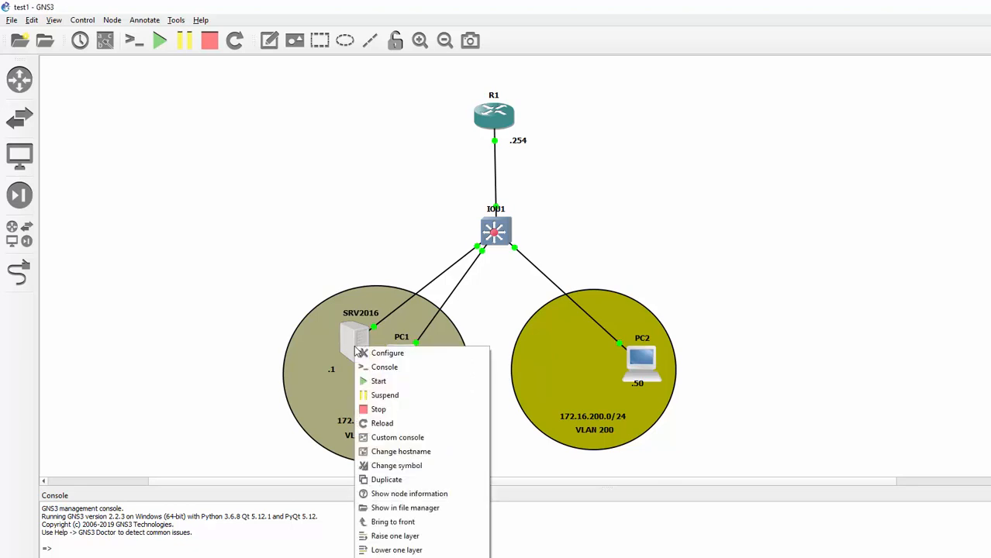
left_click(415, 437)
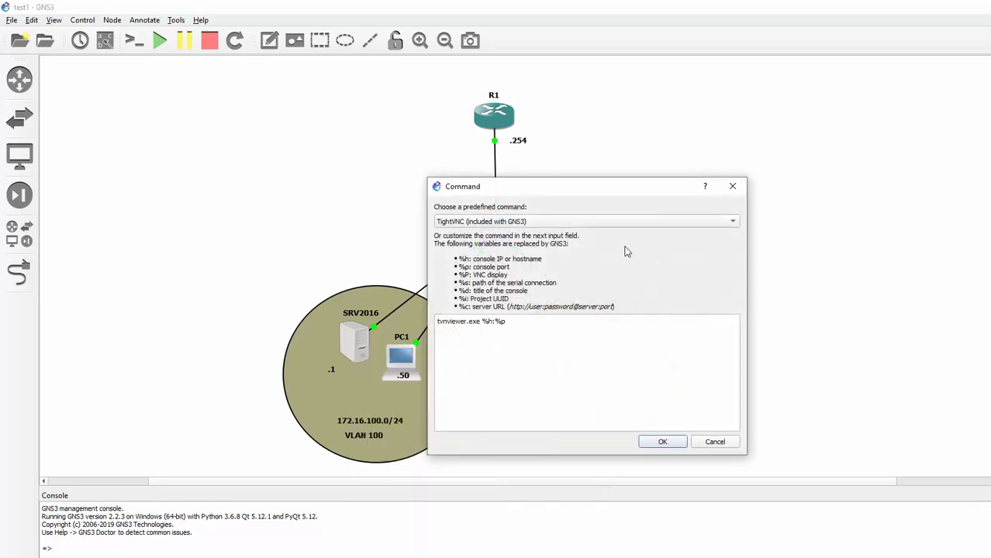
left_click(655, 445)
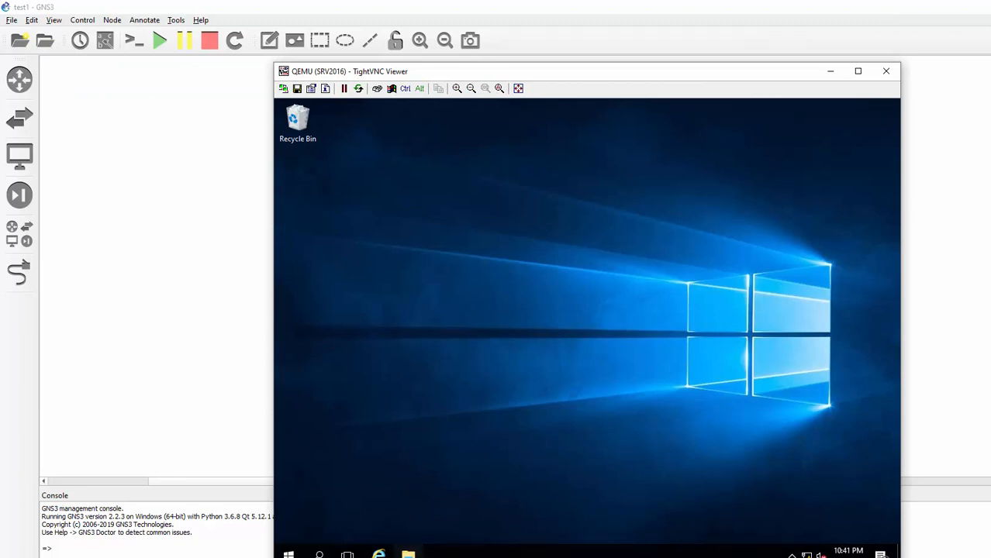
- Create a folder named FTP_FOLDER on Local Disk (C:) in File Explorer
left_click(408, 553)
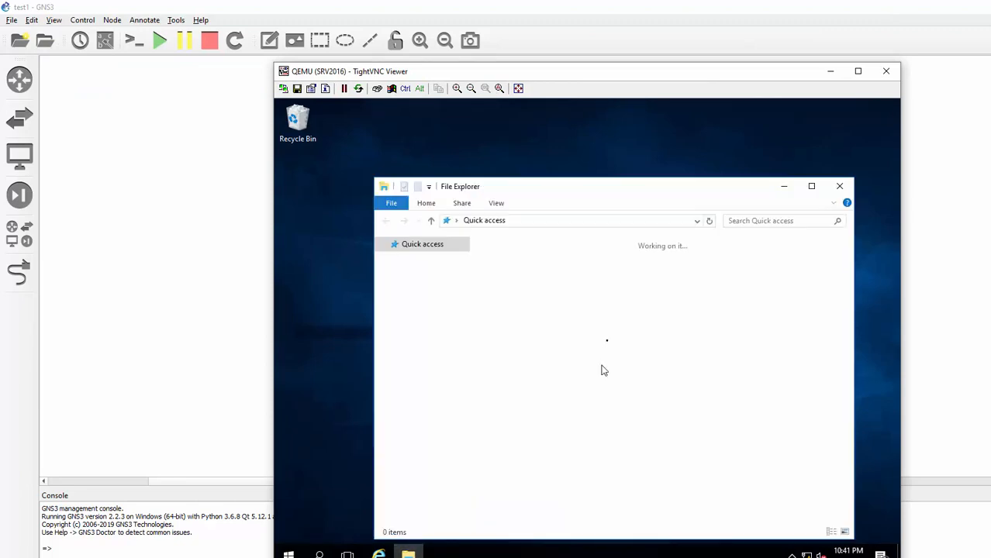
double_click(537, 351)
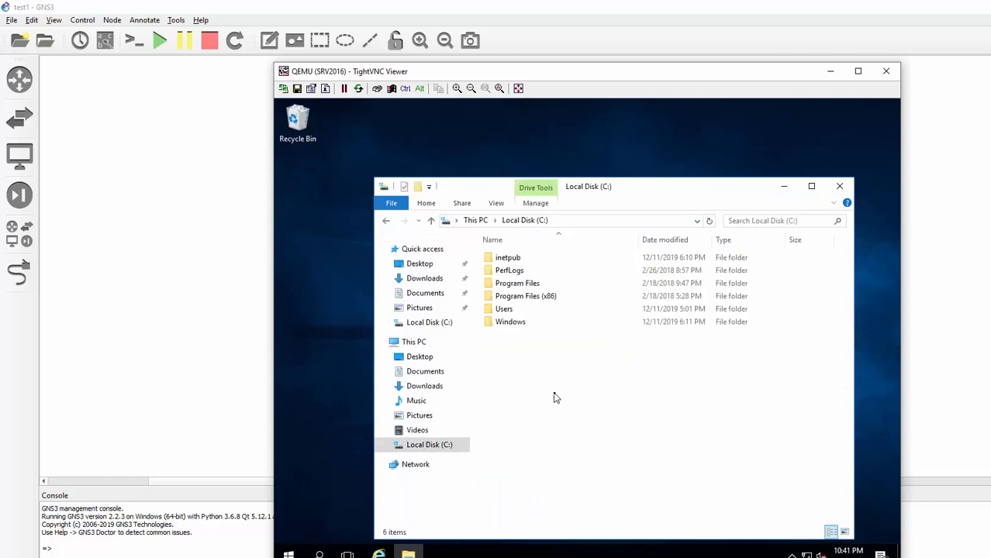
right_click(555, 398)
mouse_move(609, 361)
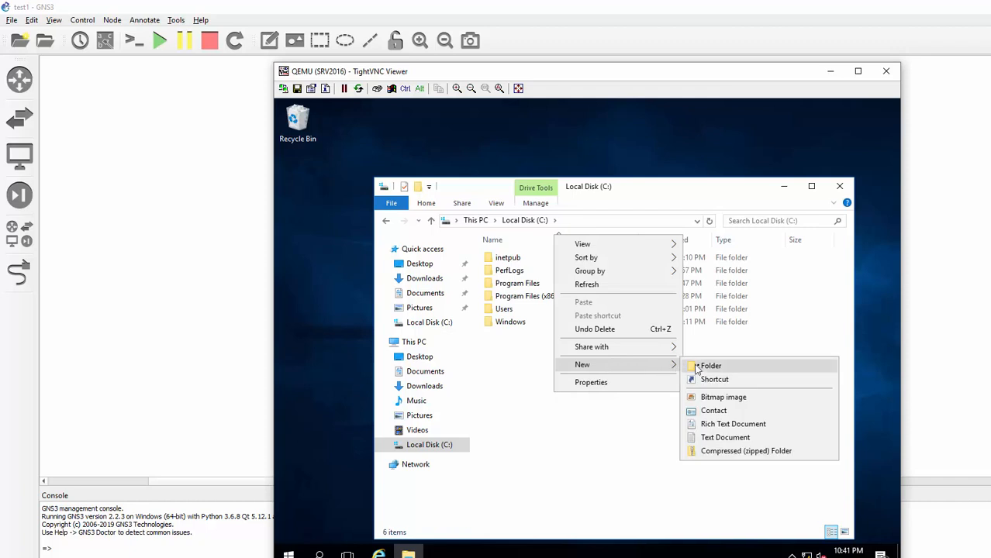
left_click(699, 366)
type("FT")
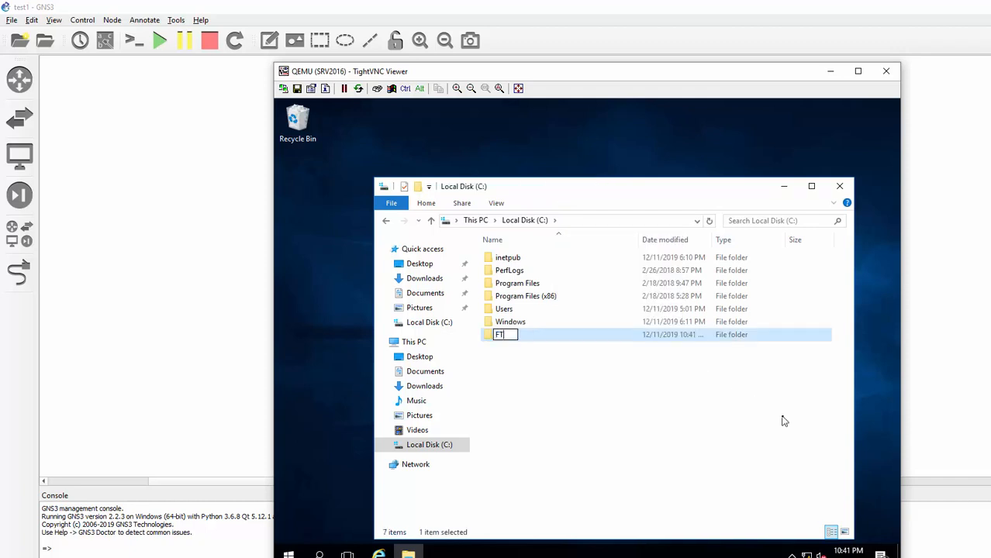
type("P_FOLDER")
left_click(551, 358)
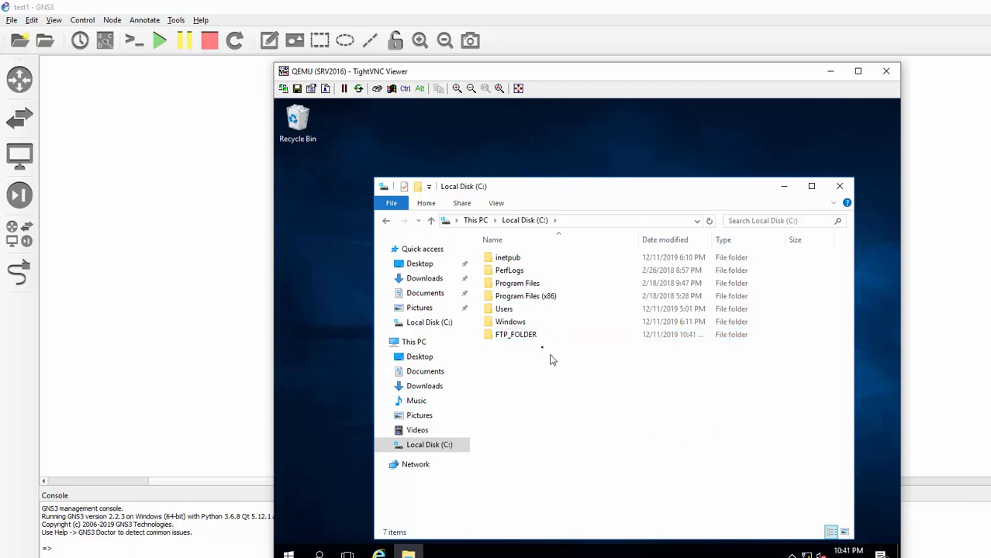
- Inside FTP_FOLDER, create subfolders tom and jerry, then close Explorer
double_click(508, 337)
right_click(548, 311)
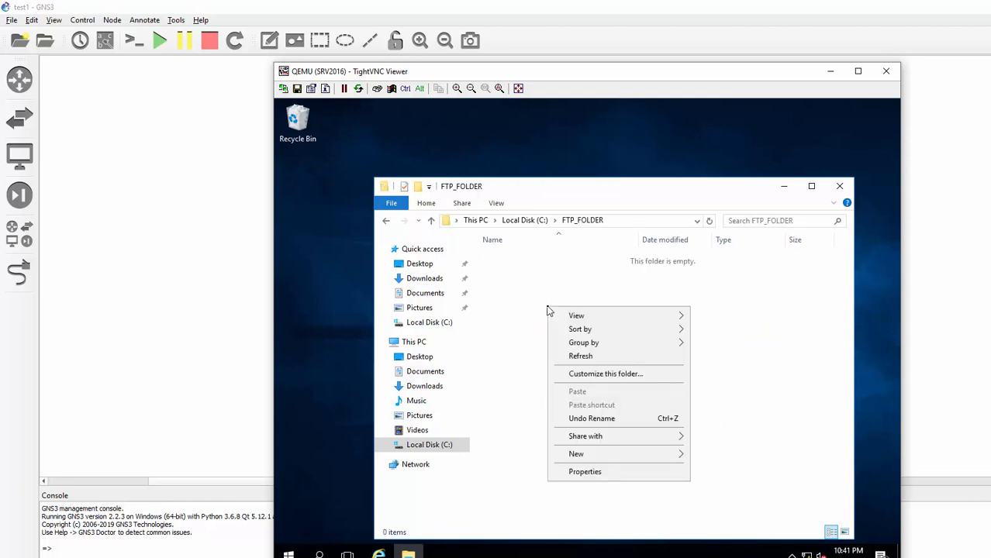
mouse_move(583, 455)
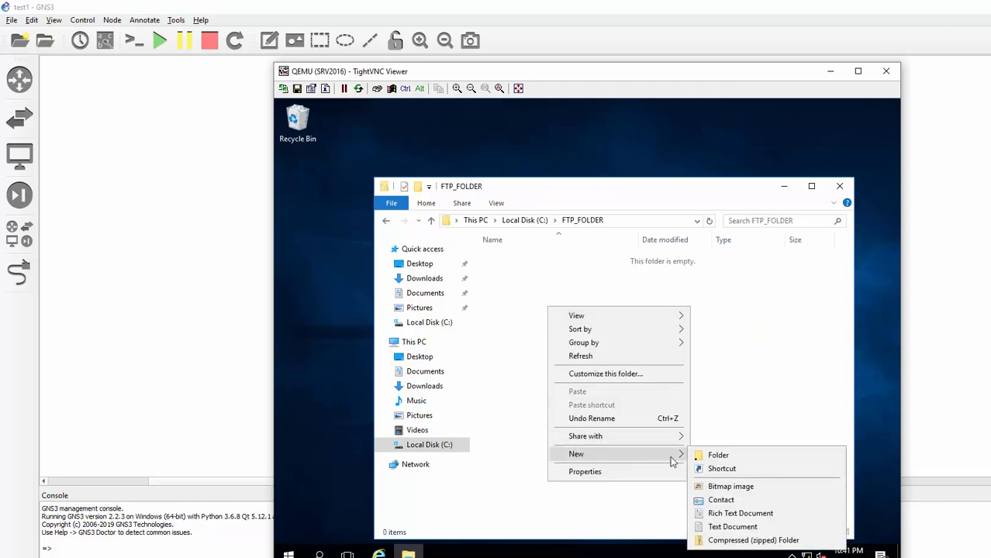
left_click(729, 459)
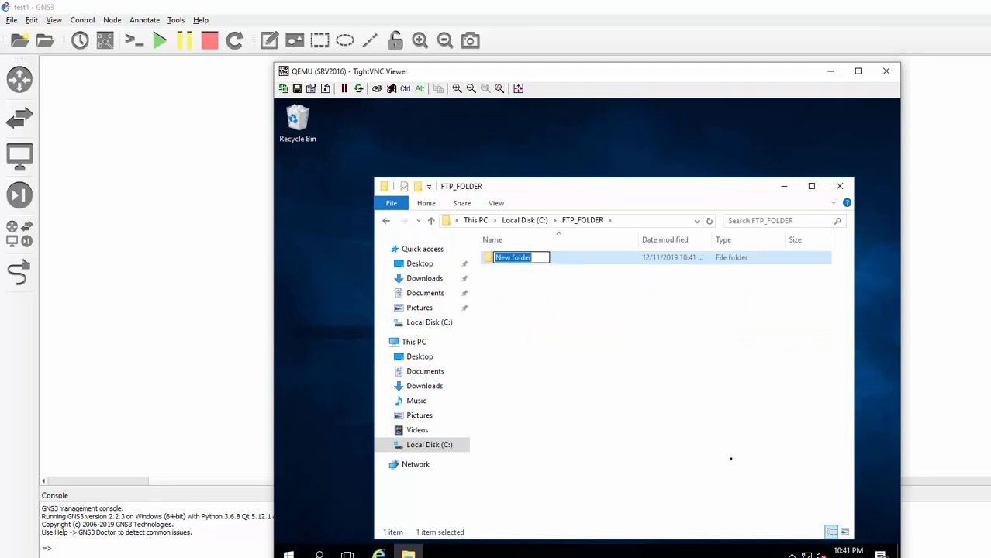
type("tom")
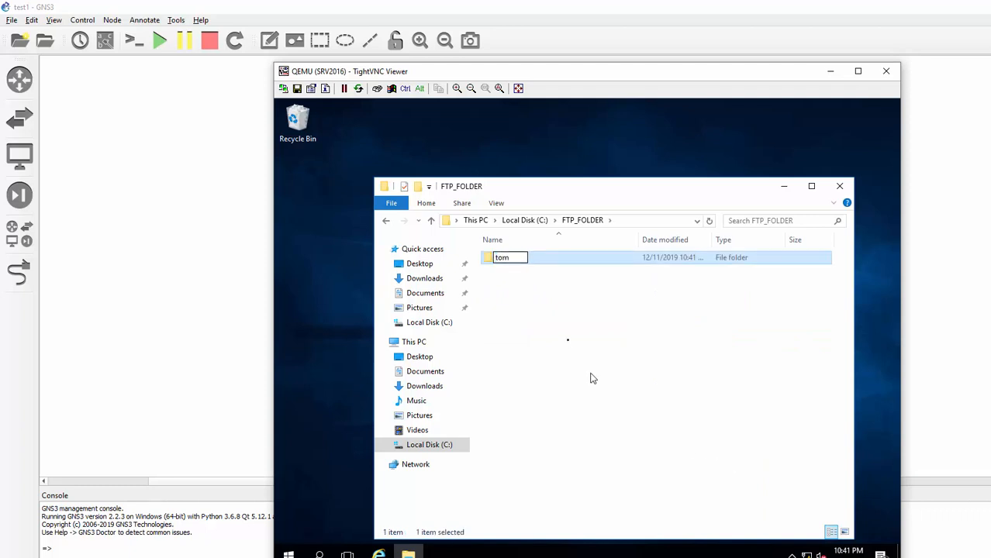
left_click(566, 335)
right_click(563, 332)
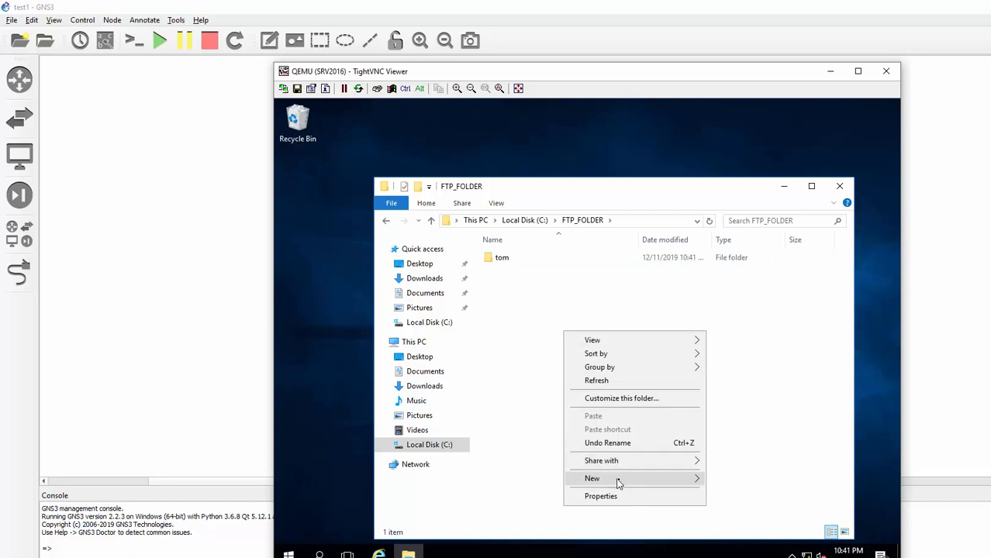
mouse_move(619, 483)
left_click(758, 394)
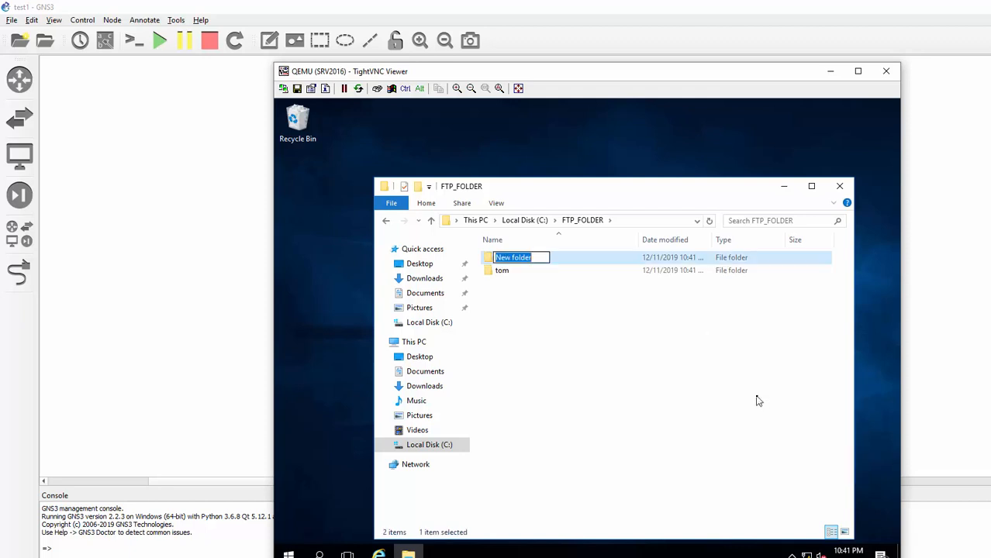
type("jerry")
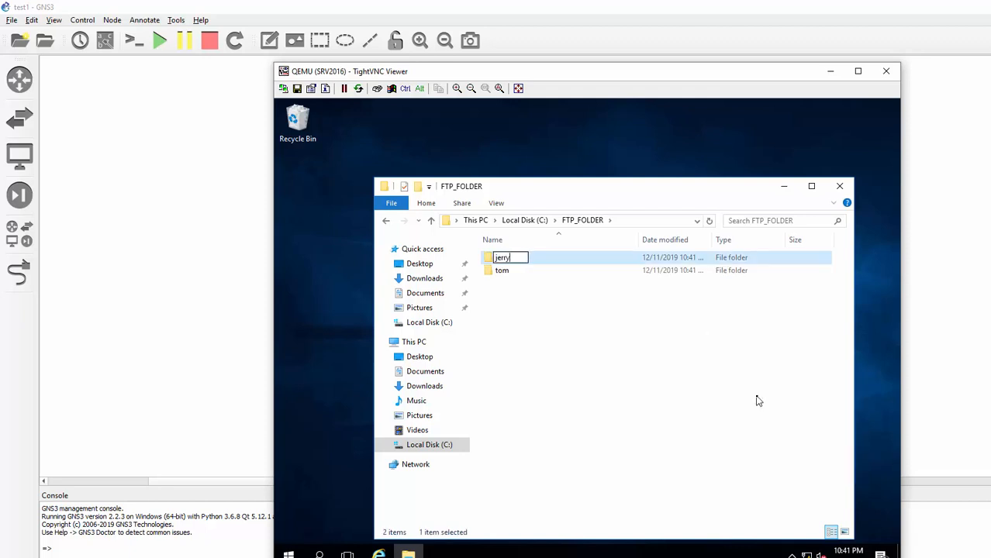
key("Return")
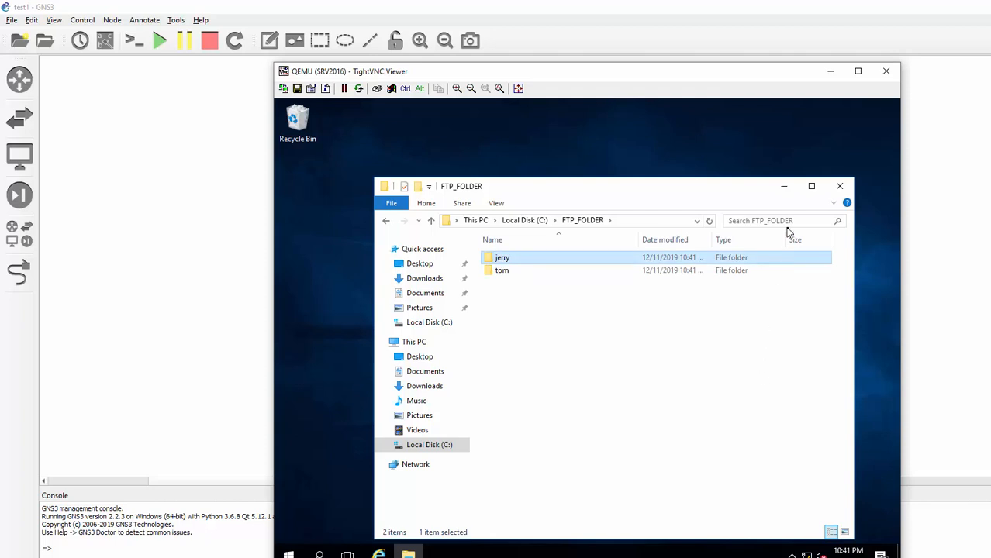
left_click(839, 186)
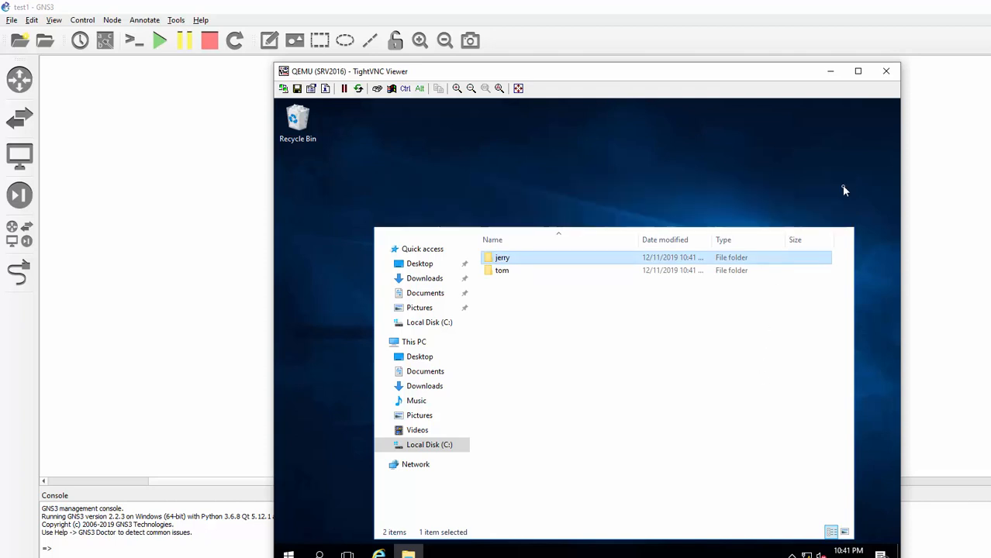
- Launch Computer Management and expand Local Users and Groups
right_click(288, 554)
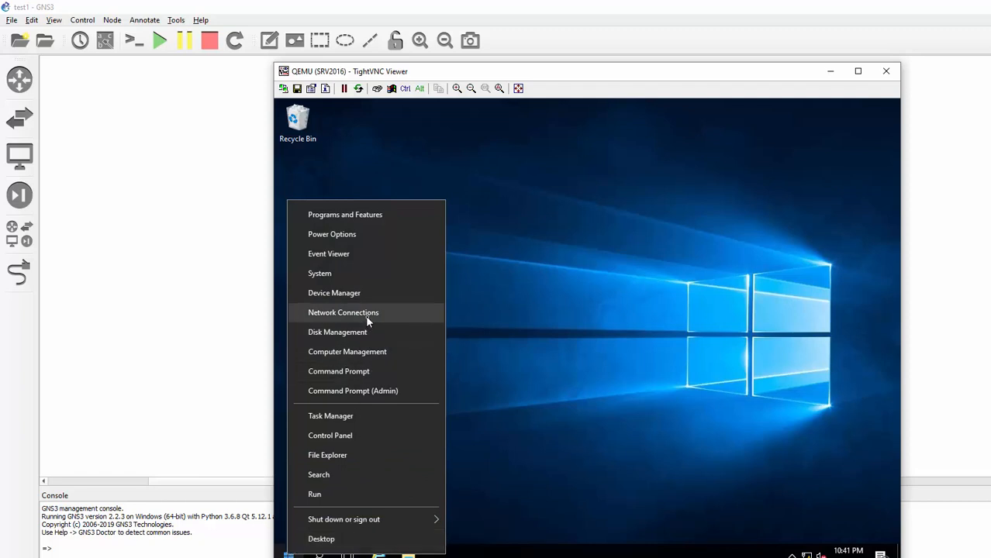
left_click(371, 354)
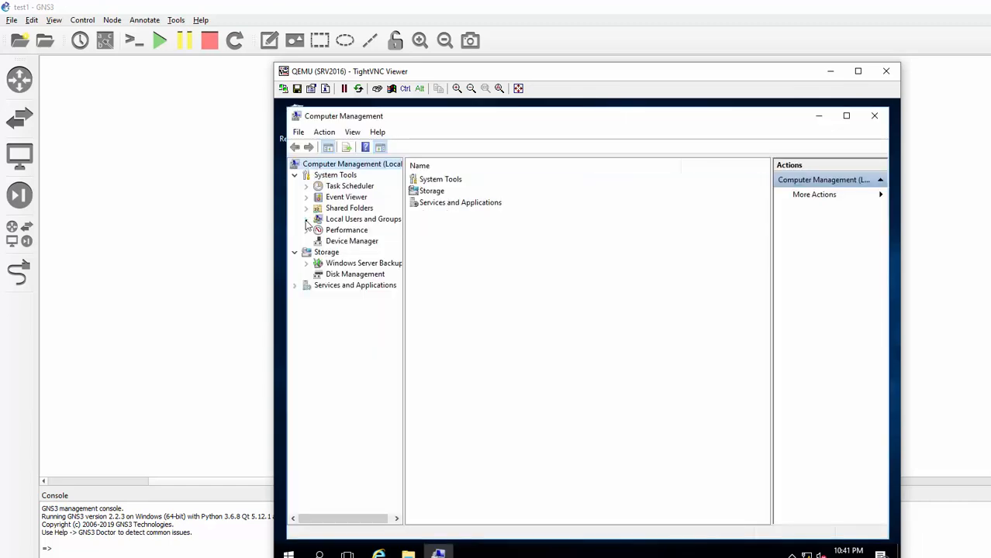
left_click(307, 221)
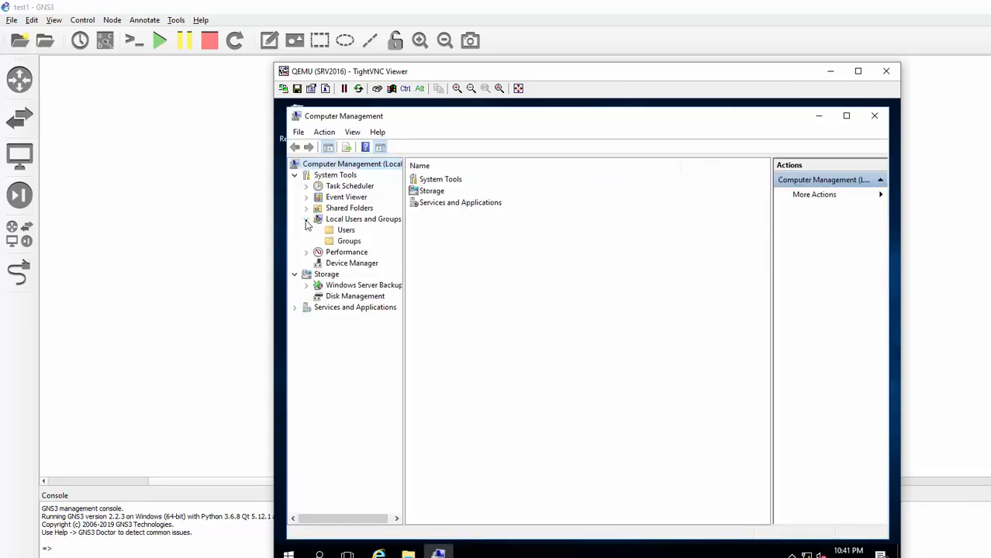
- Create the local group FTP_USER, then show the Users list
left_click(350, 242)
right_click(351, 244)
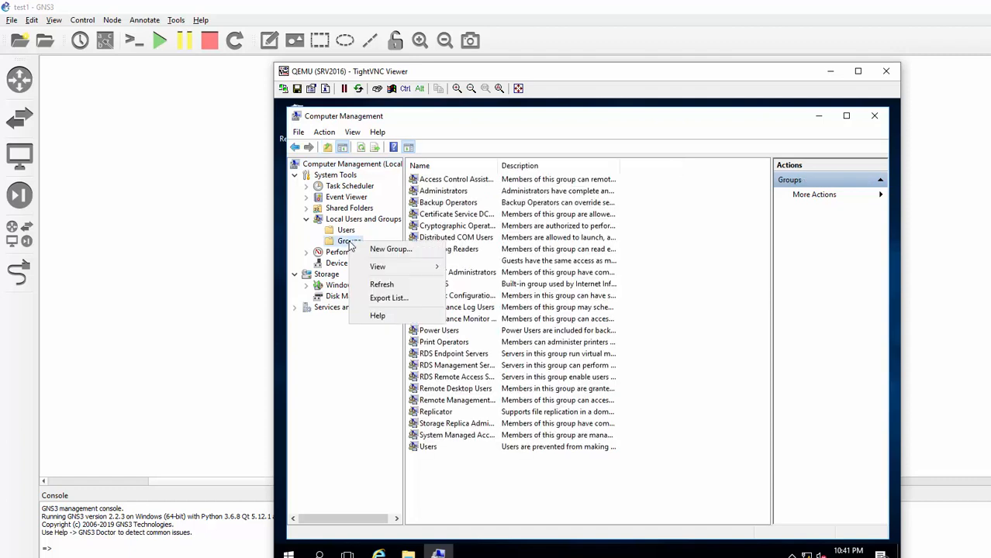
left_click(388, 249)
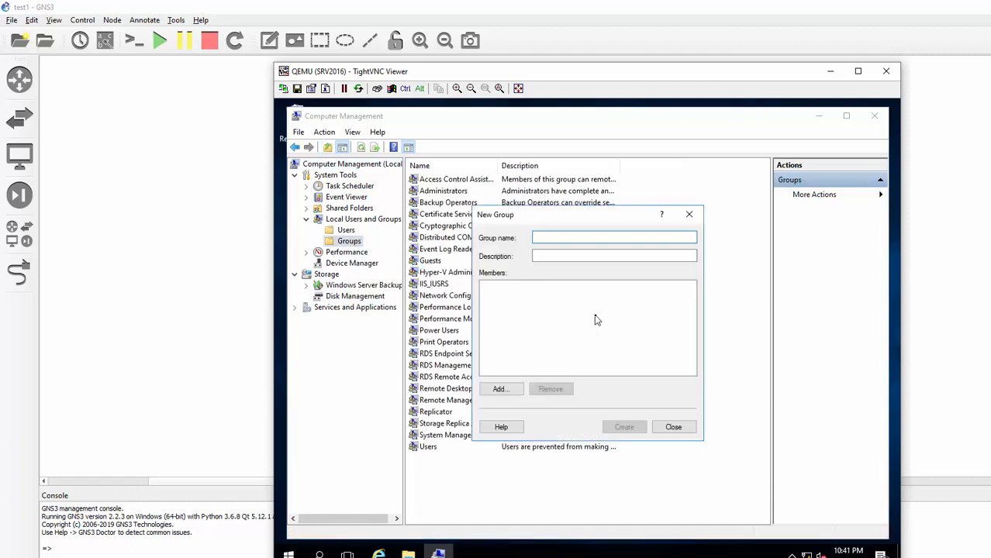
type("FTP_USER")
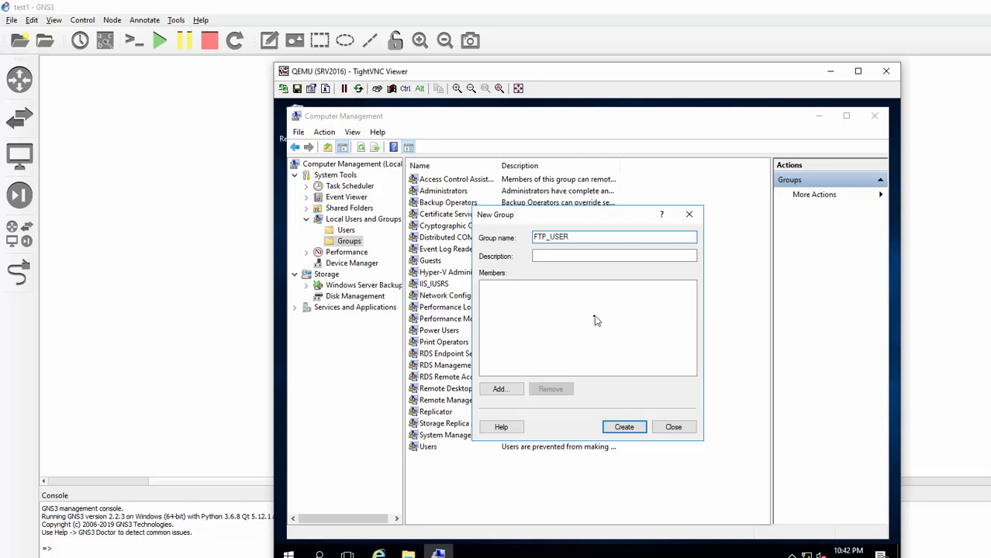
left_click(638, 430)
left_click(687, 429)
left_click(345, 230)
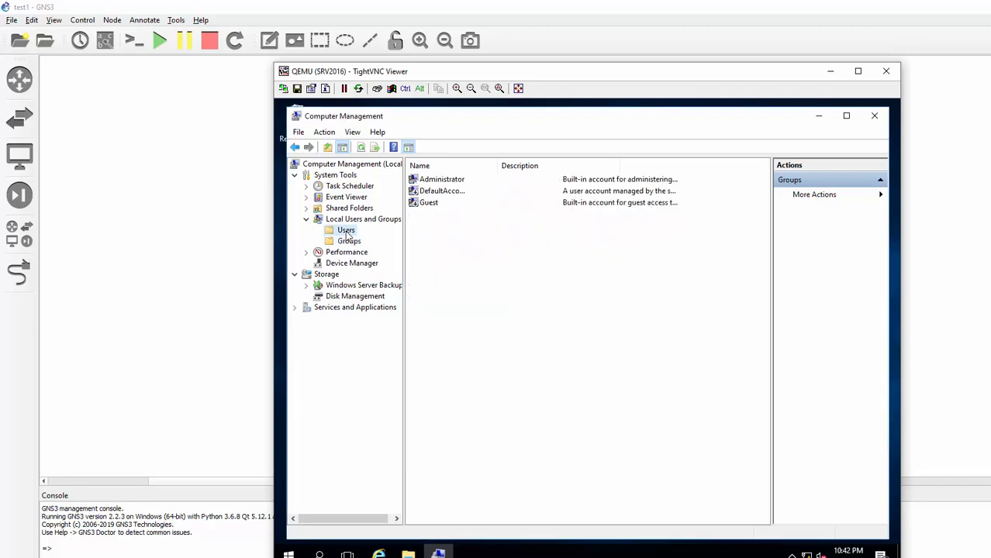
- Create local user tom with a password that never expires and cannot be changed
right_click(347, 233)
left_click(362, 241)
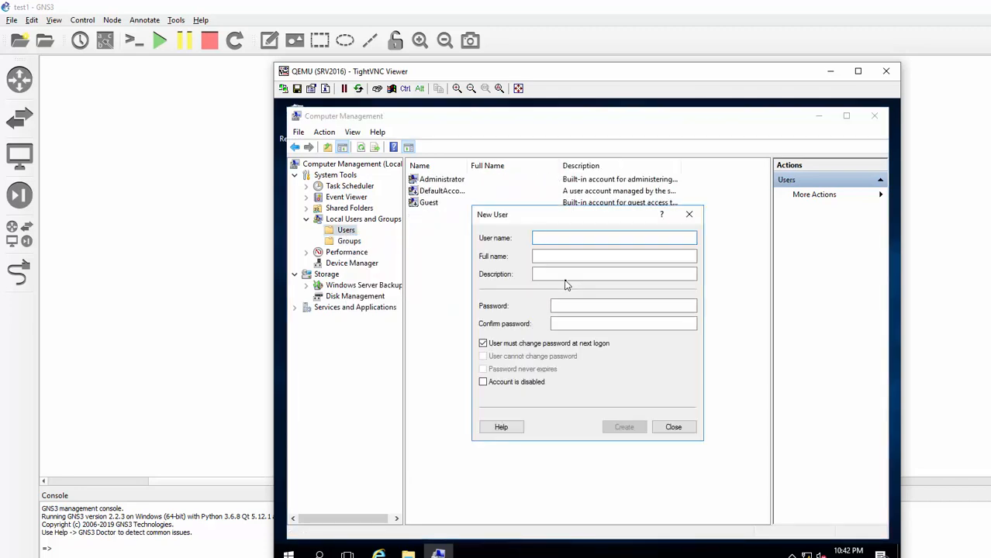
type("tom")
left_click(565, 278)
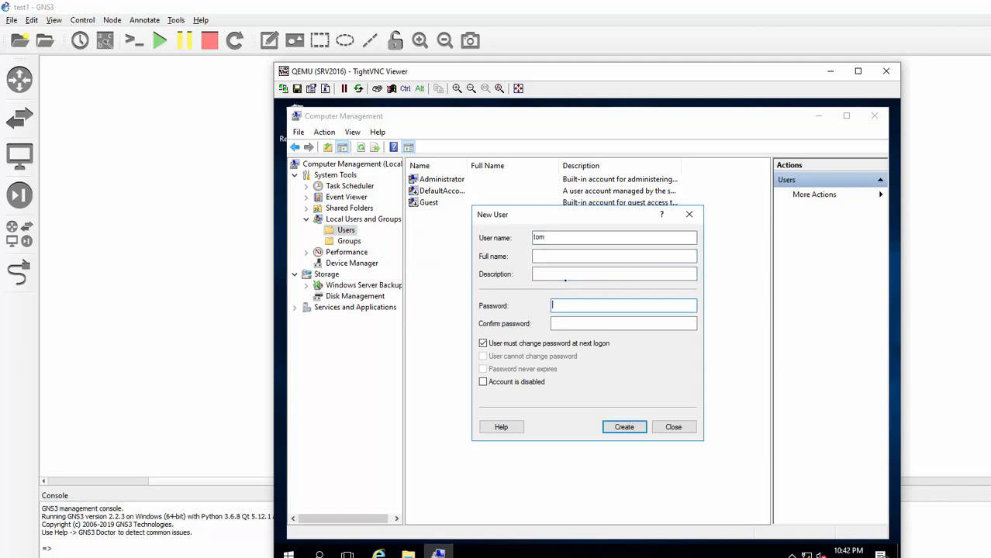
type("•••")
key("Tab")
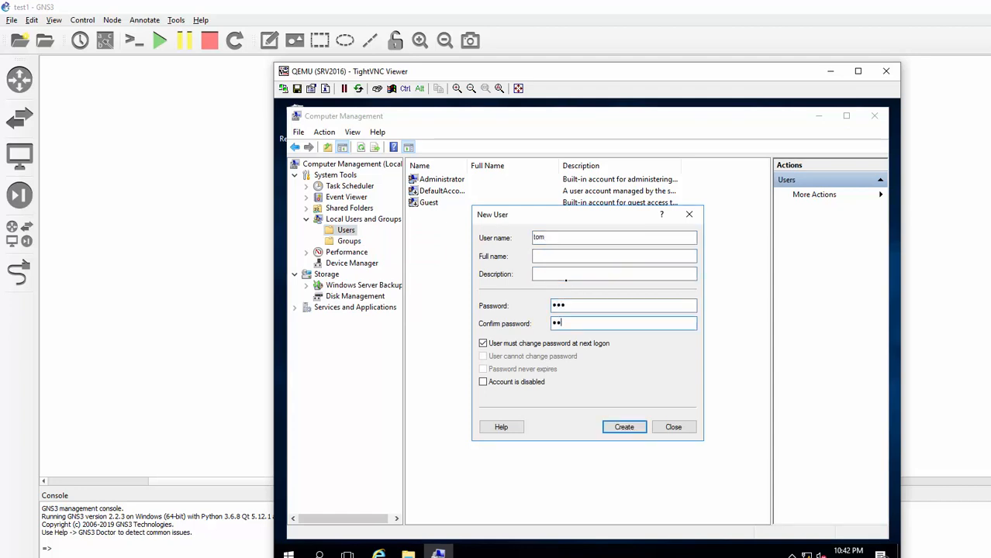
left_click(483, 344)
left_click(484, 357)
left_click(483, 369)
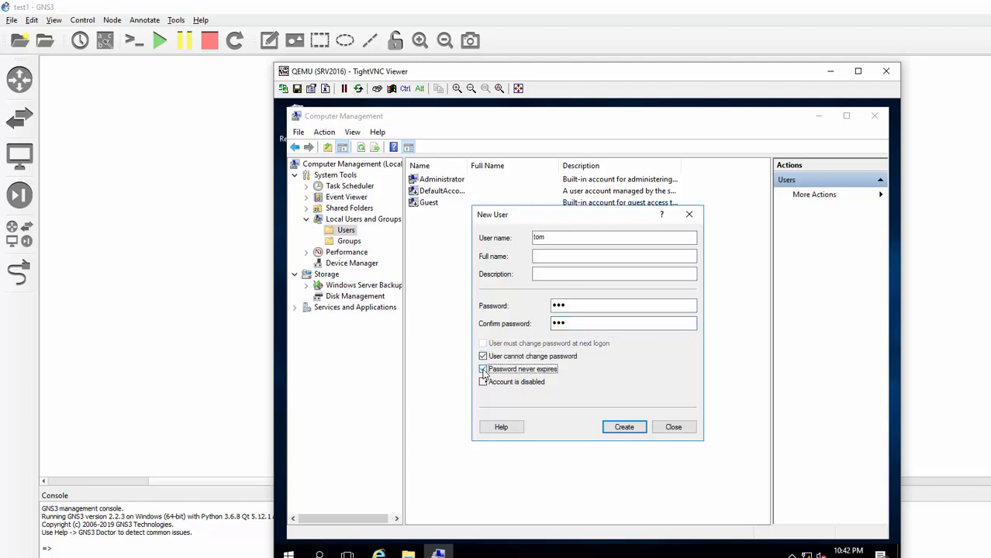
left_click(624, 429)
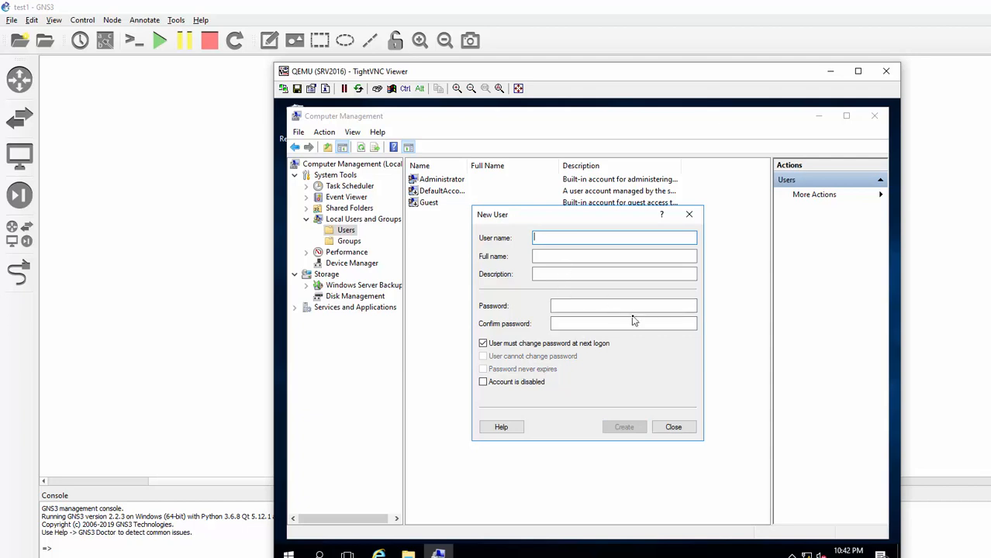
- Create local user jerry with the same password options, then open jerry's Properties
type("jerry")
key("Tab")
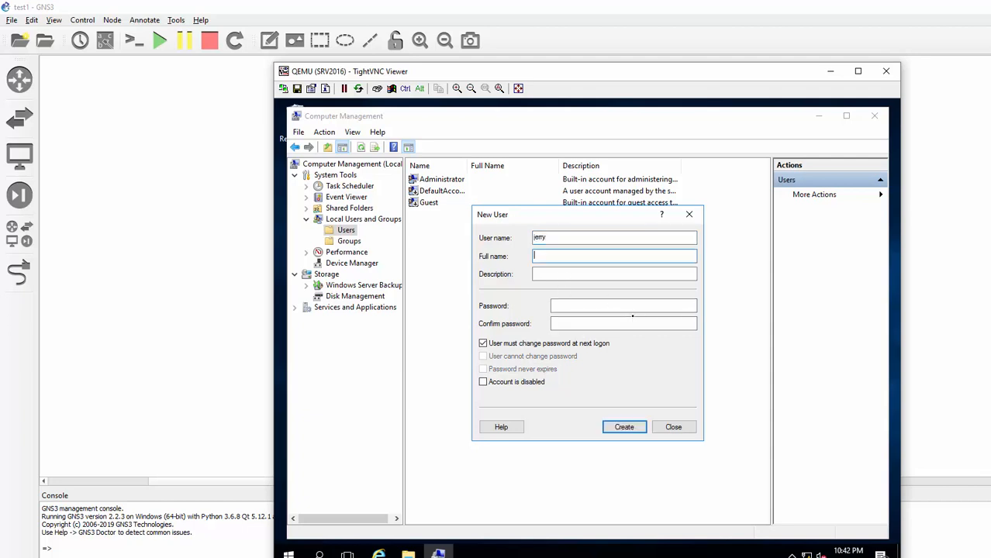
key("Tab")
key("Tab")
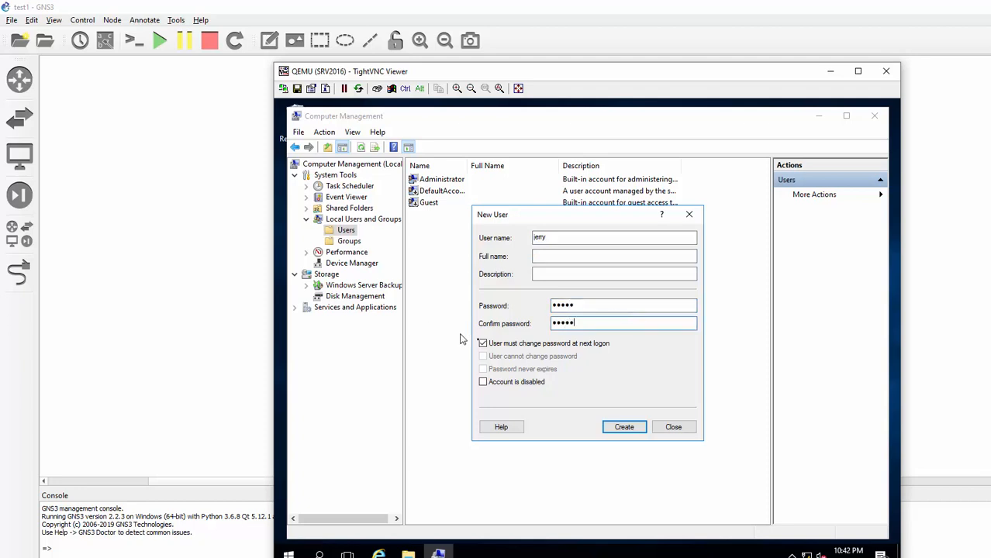
left_click(483, 344)
left_click(483, 357)
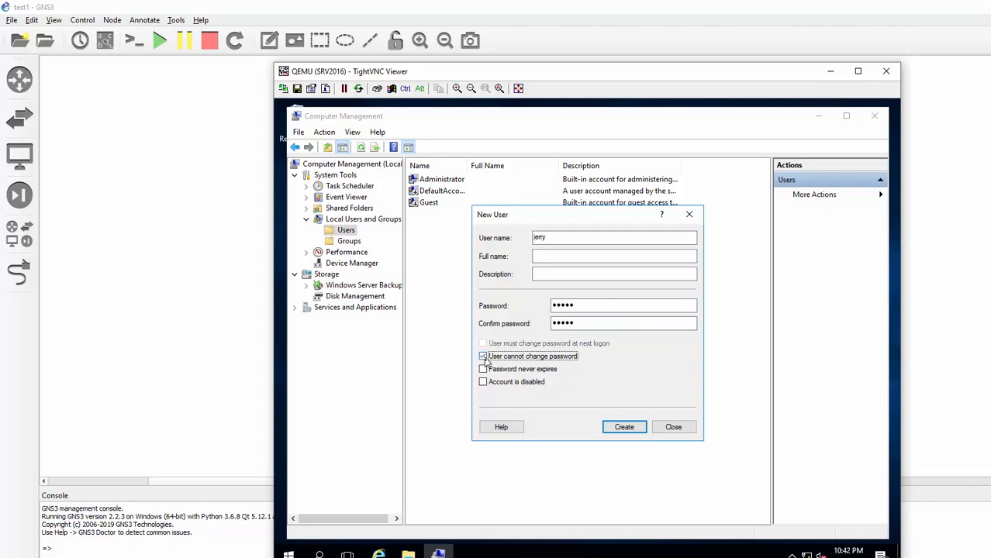
left_click(483, 369)
left_click(624, 427)
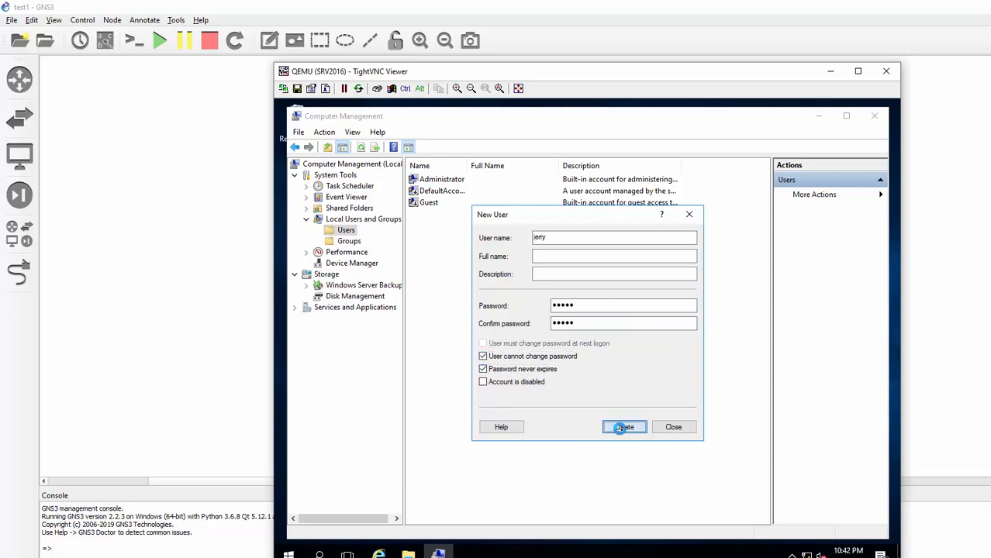
left_click(672, 427)
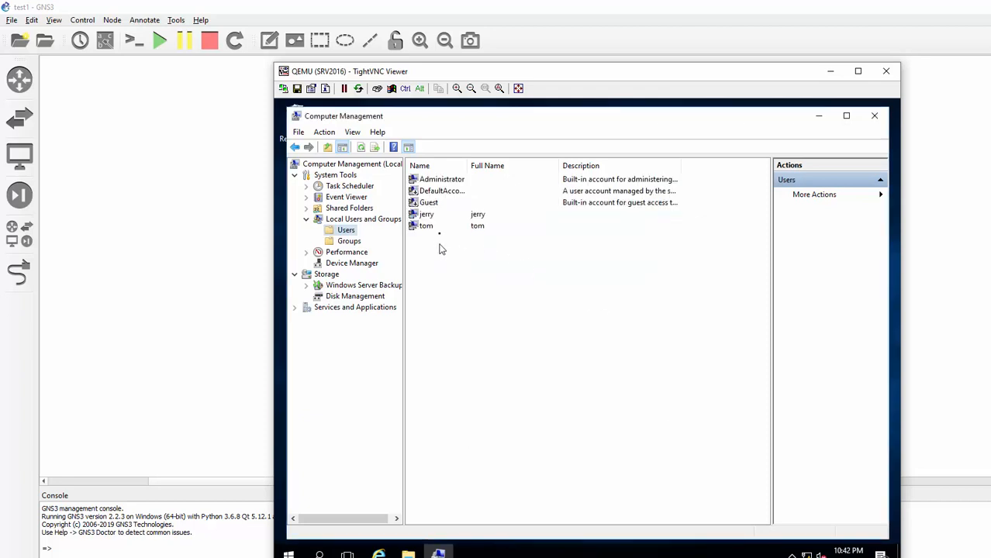
right_click(431, 218)
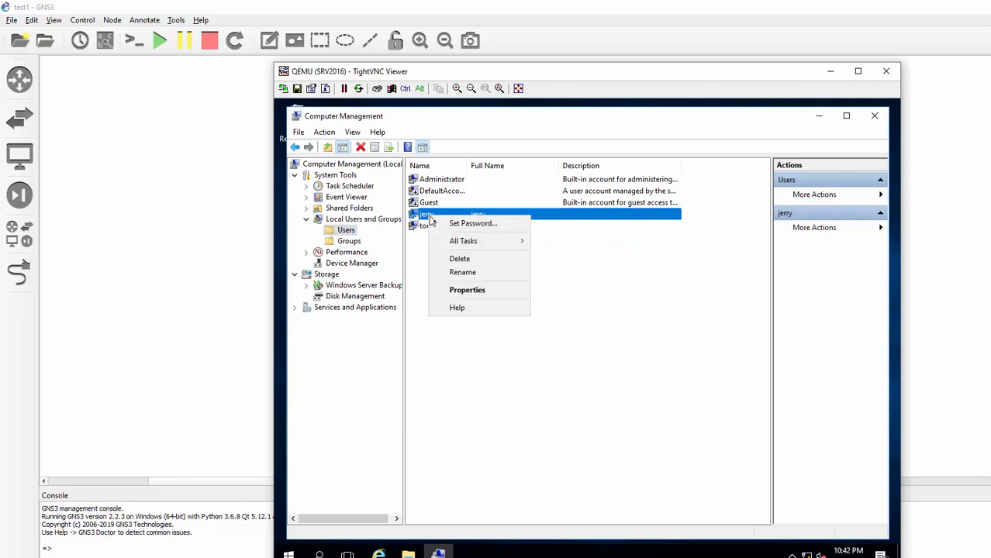
left_click(468, 290)
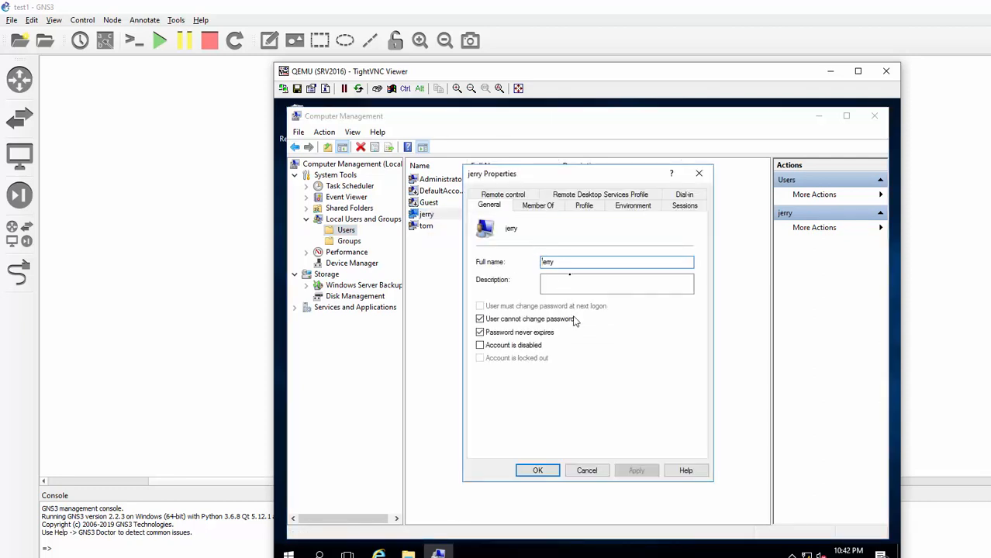
- Add jerry to the FTP_USER group via Member Of and save
left_click(550, 206)
left_click(499, 415)
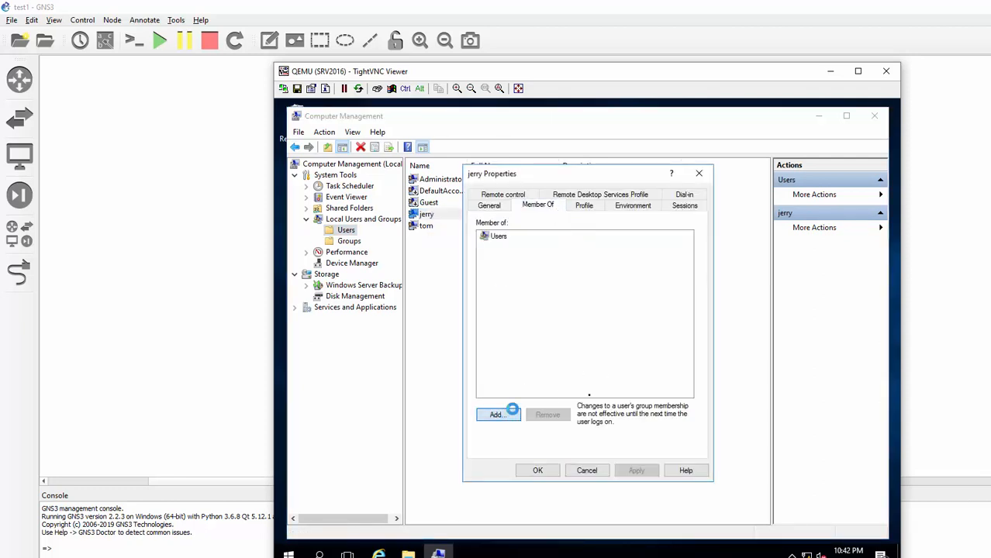
type("FTP")
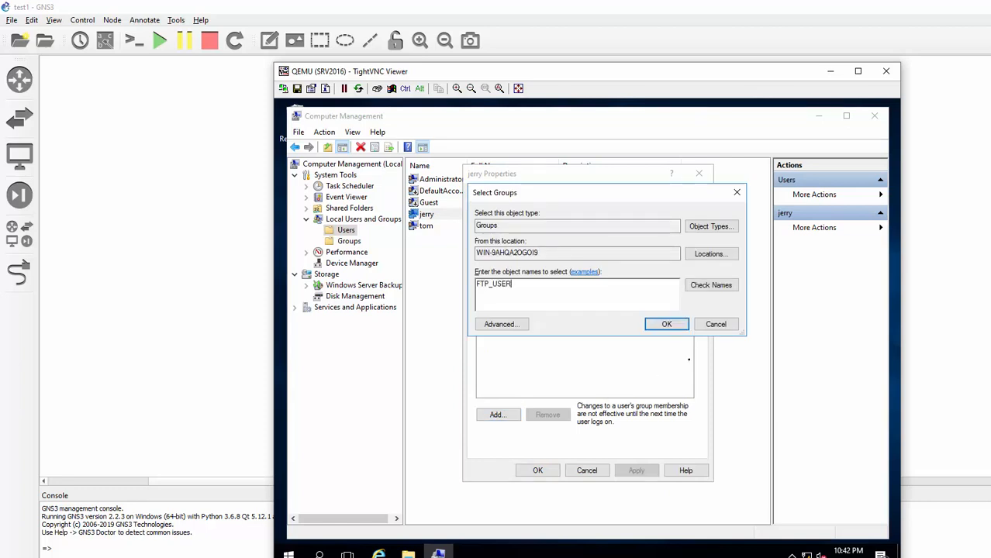
type("_USER")
left_click(711, 284)
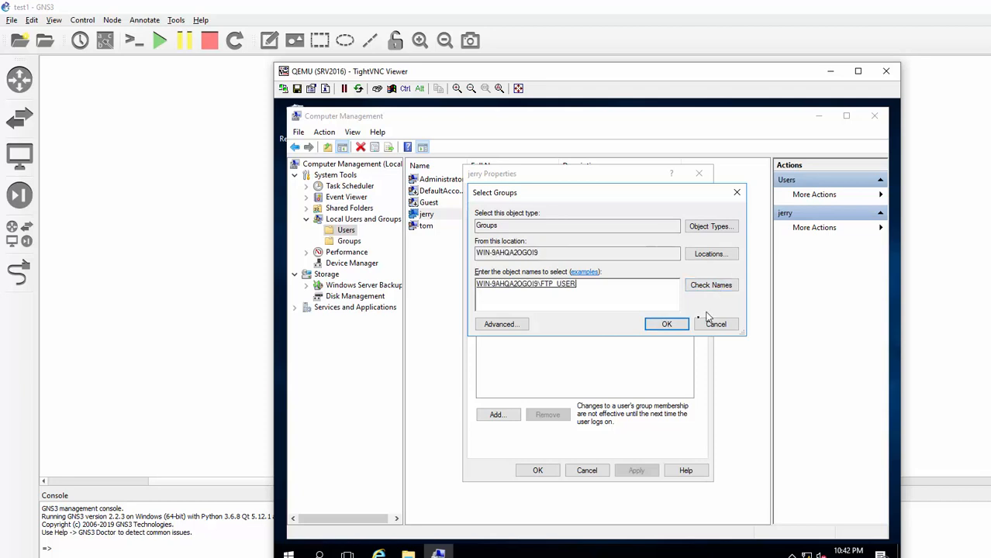
left_click(666, 325)
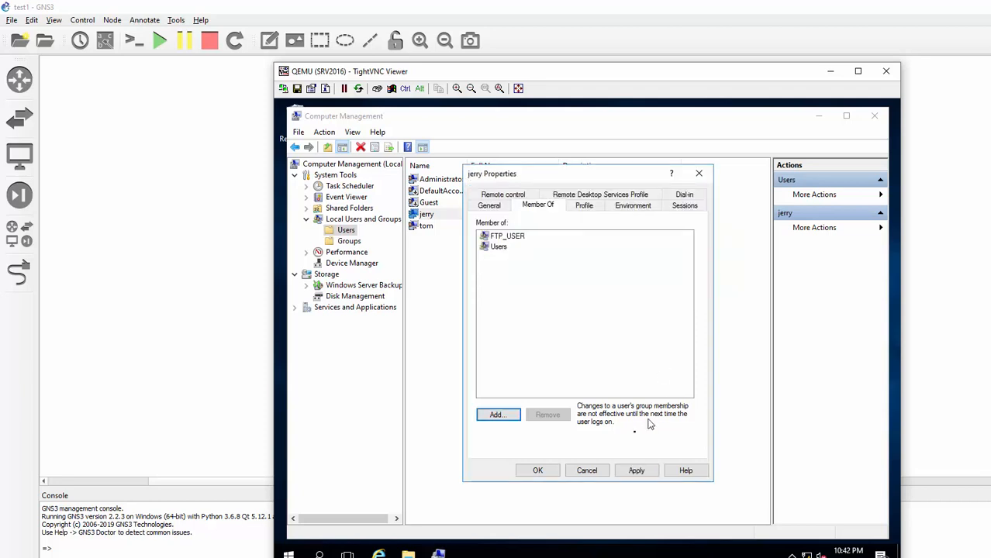
left_click(538, 471)
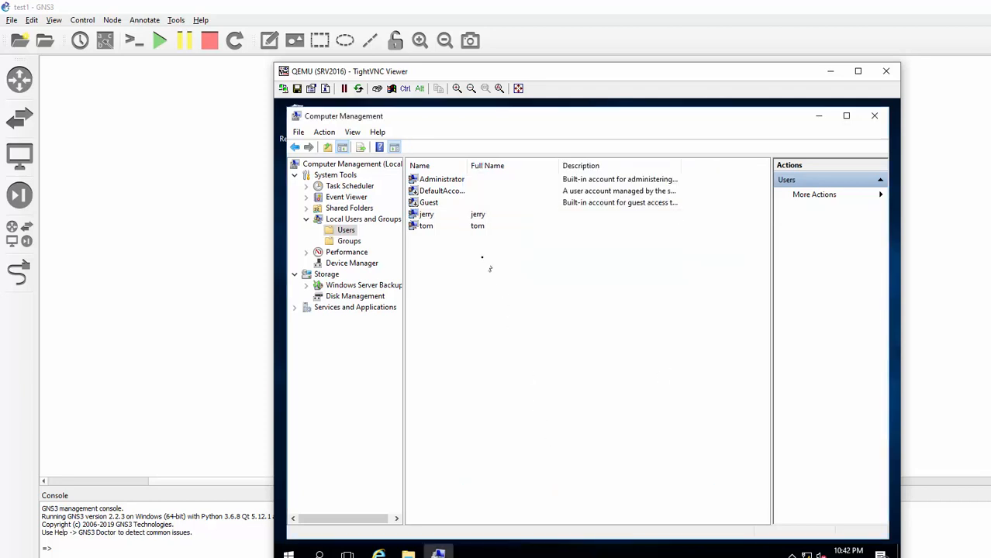
- Add tom to the FTP_USER group via his Properties and save
right_click(426, 227)
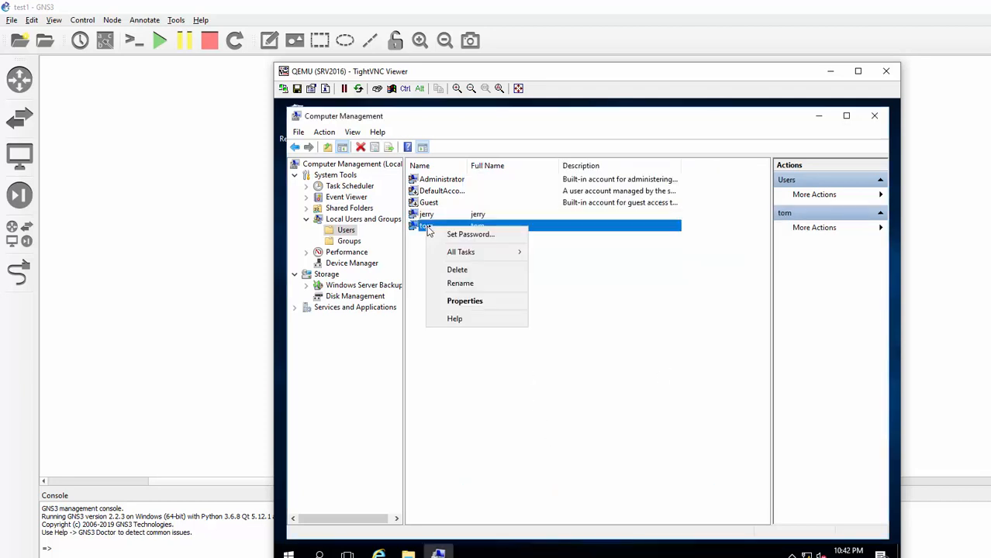
left_click(443, 301)
left_click(537, 204)
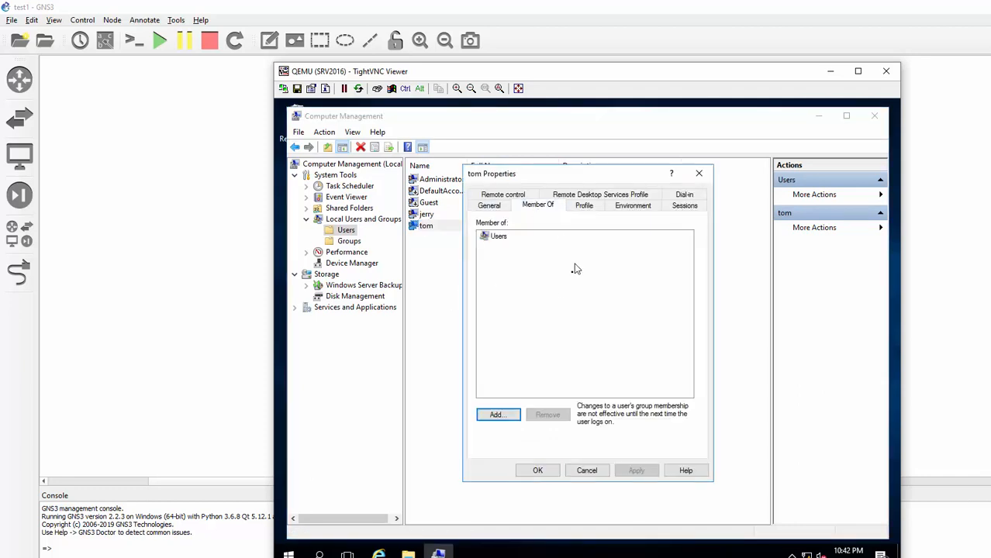
left_click(499, 415)
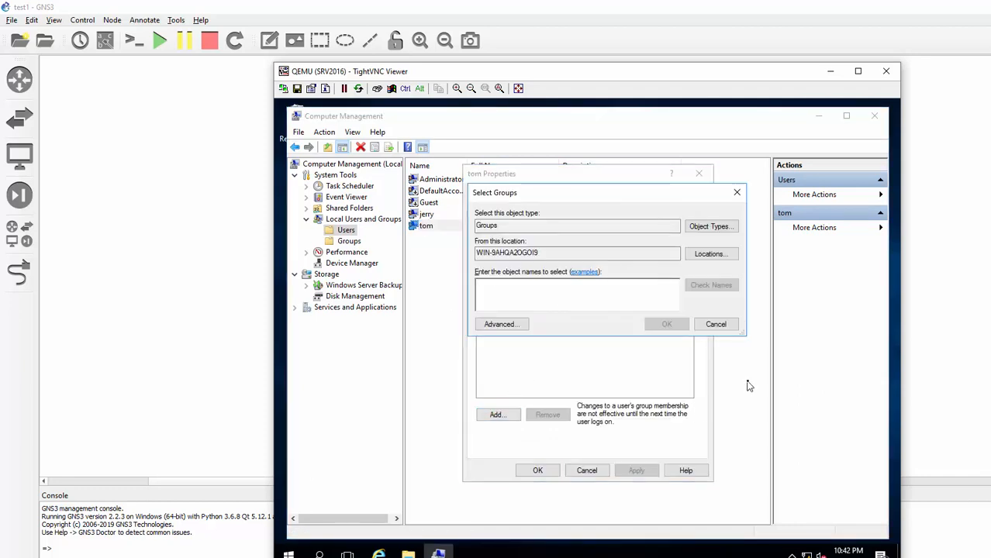
type("FTP_USER")
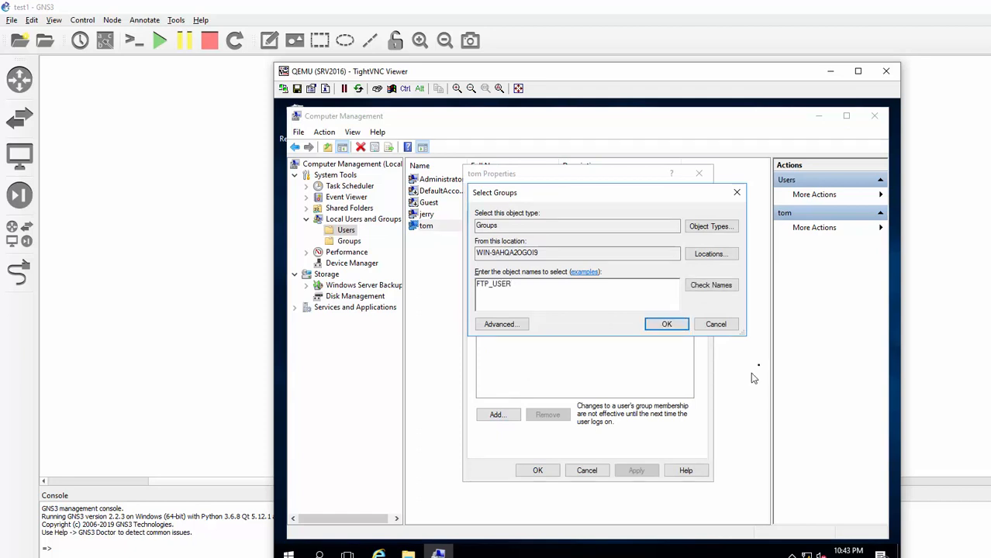
left_click(667, 324)
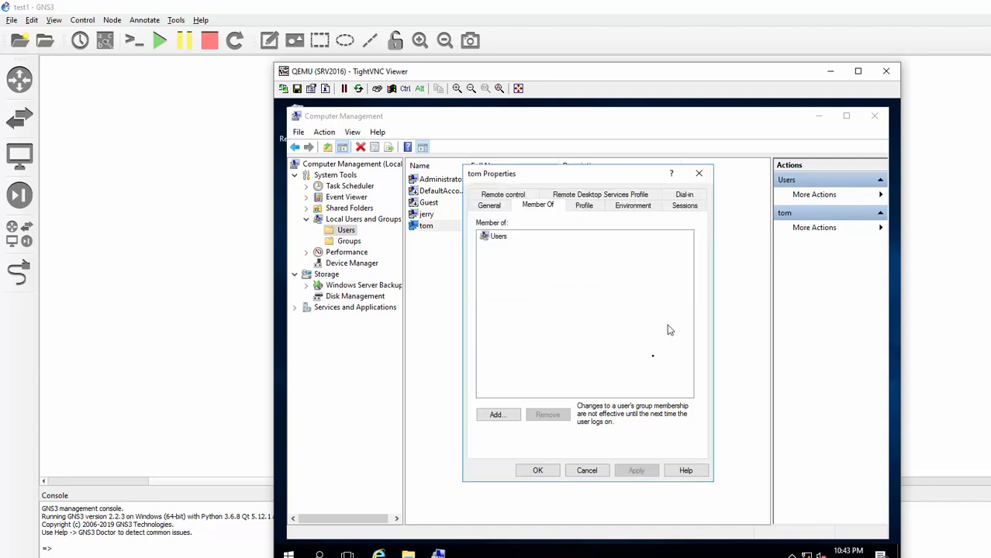
left_click(540, 473)
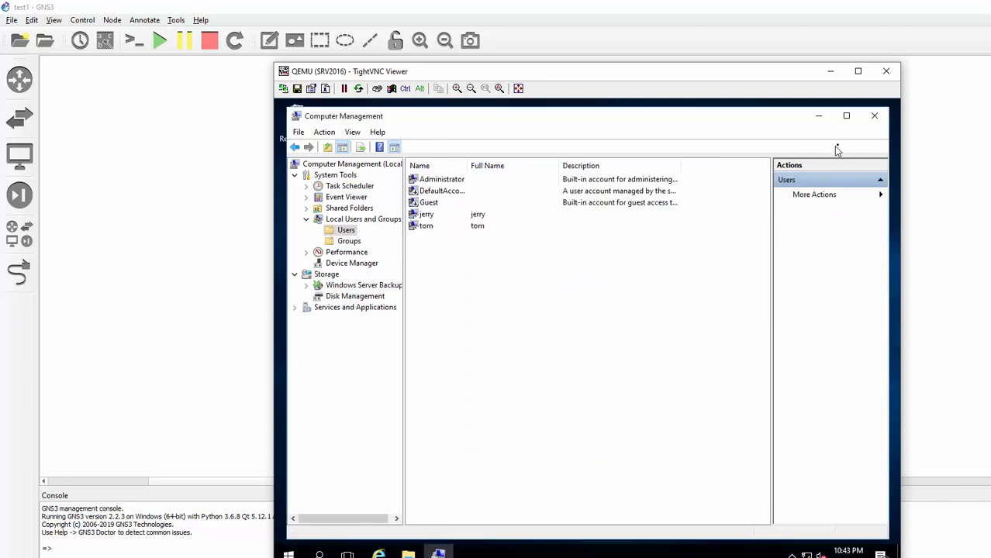
- Close Computer Management, then open IIS Manager from Server Manager Tools on the server's home page
left_click(874, 120)
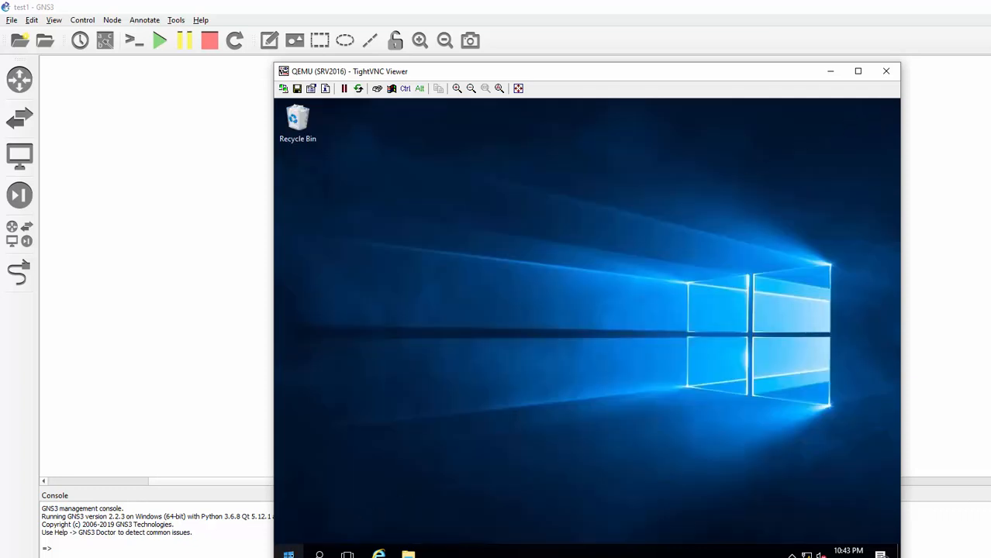
left_click(288, 554)
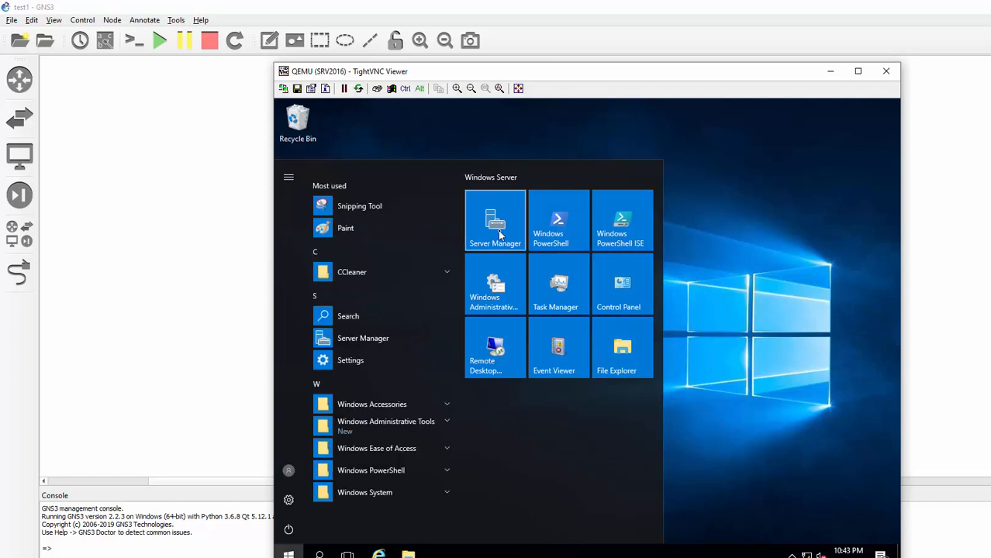
left_click(500, 234)
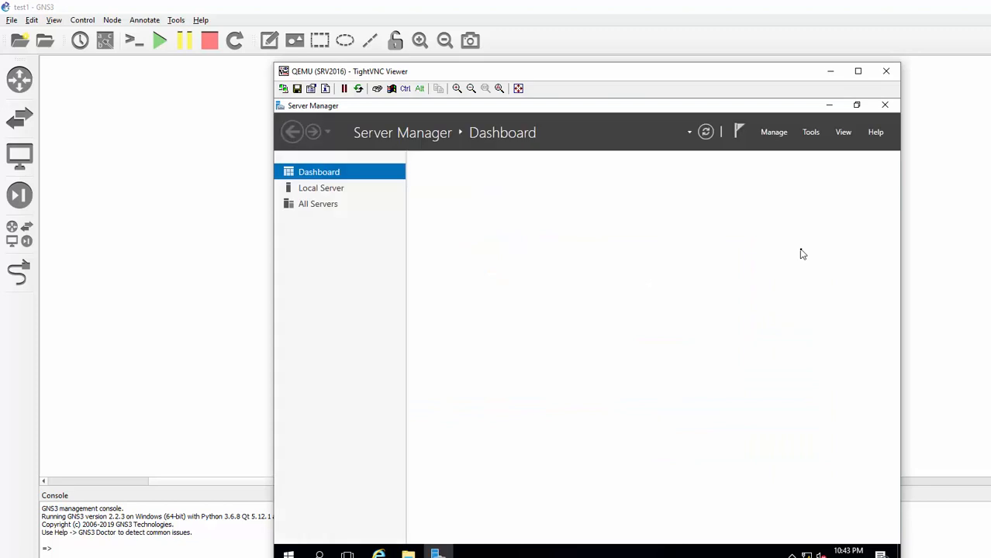
left_click(774, 133)
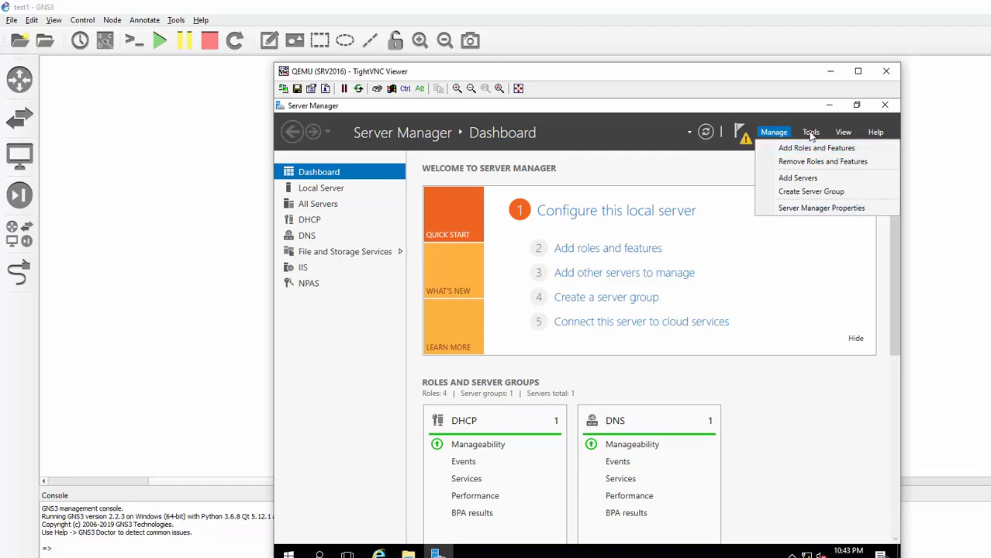
left_click(811, 132)
left_click(808, 131)
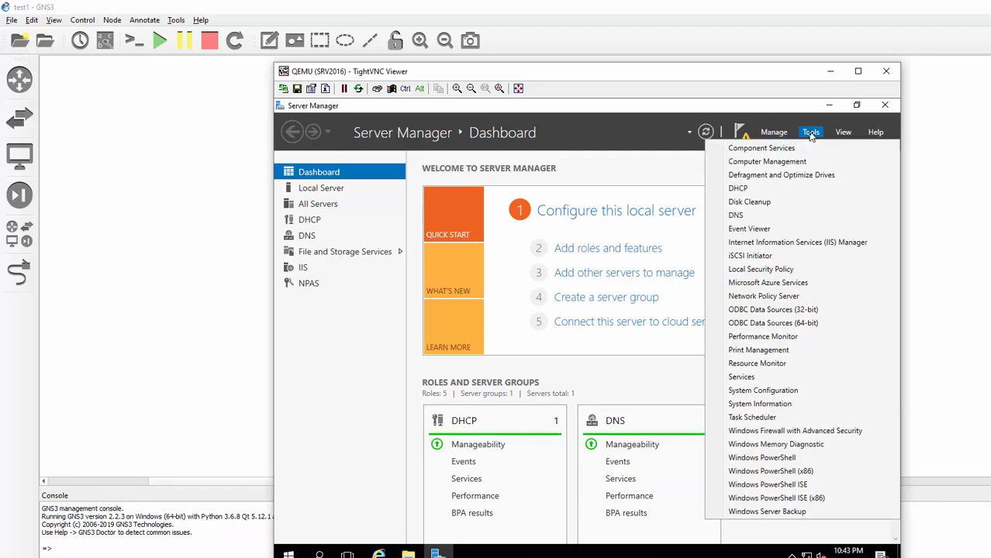
left_click(797, 243)
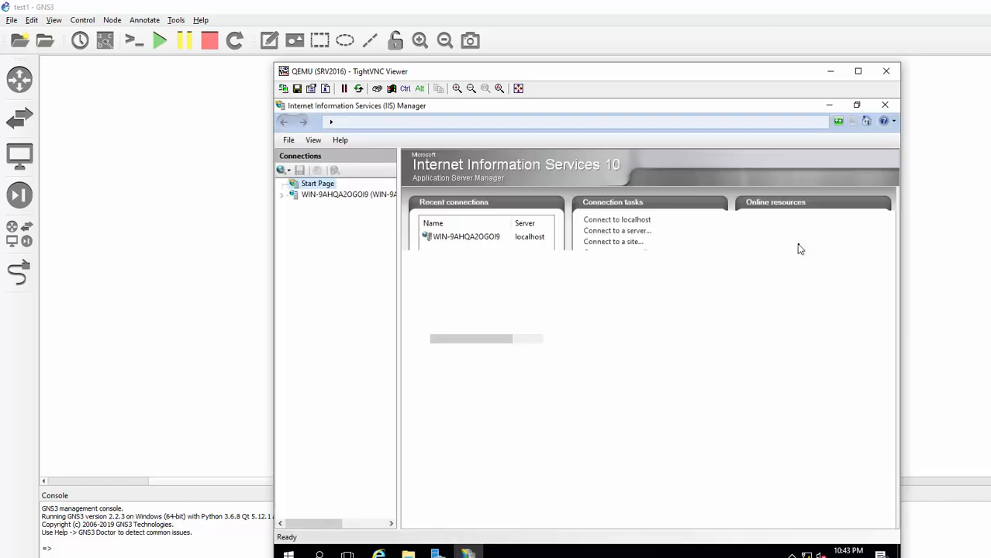
left_click(283, 197)
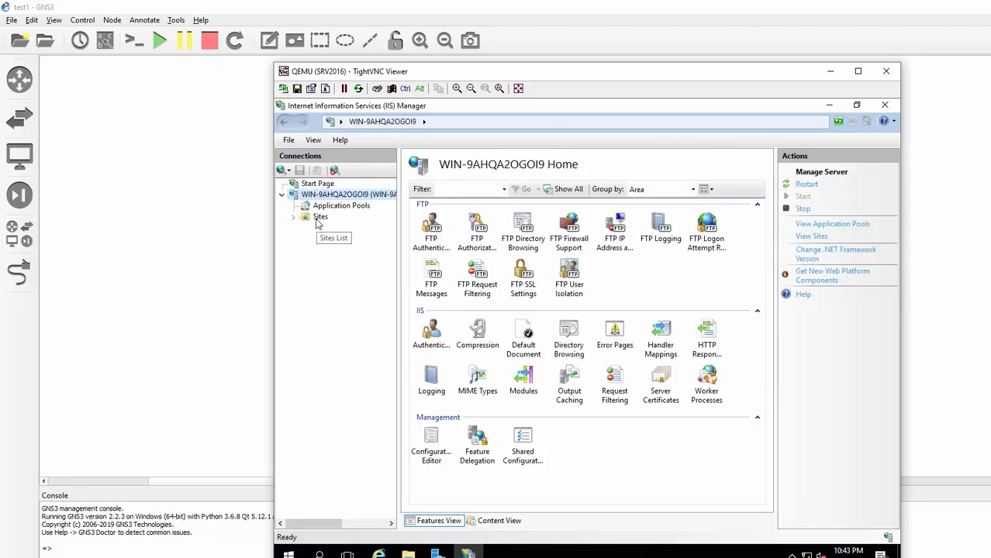
- Start a new FTP site MY_FTP with physical path C:\FTP_FOLDER
right_click(317, 221)
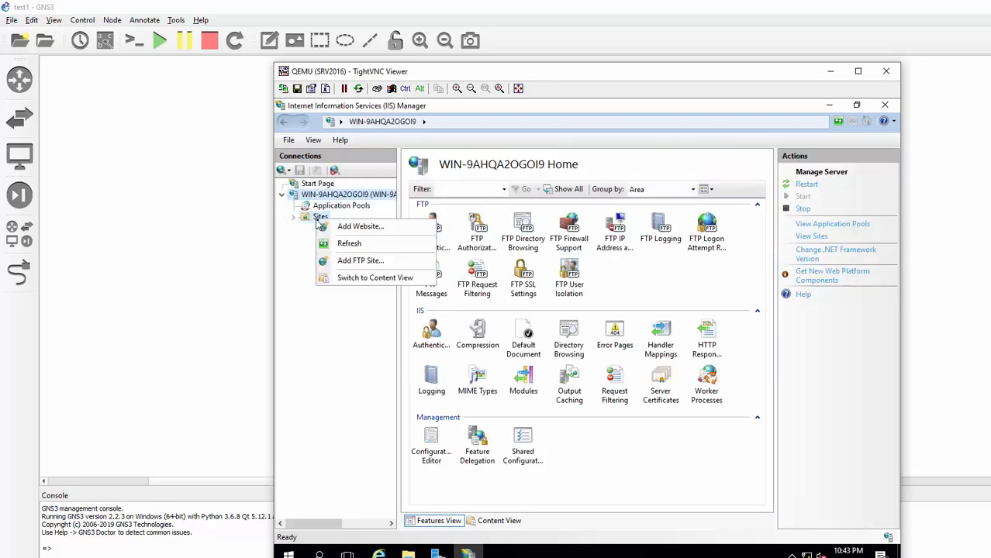
left_click(345, 261)
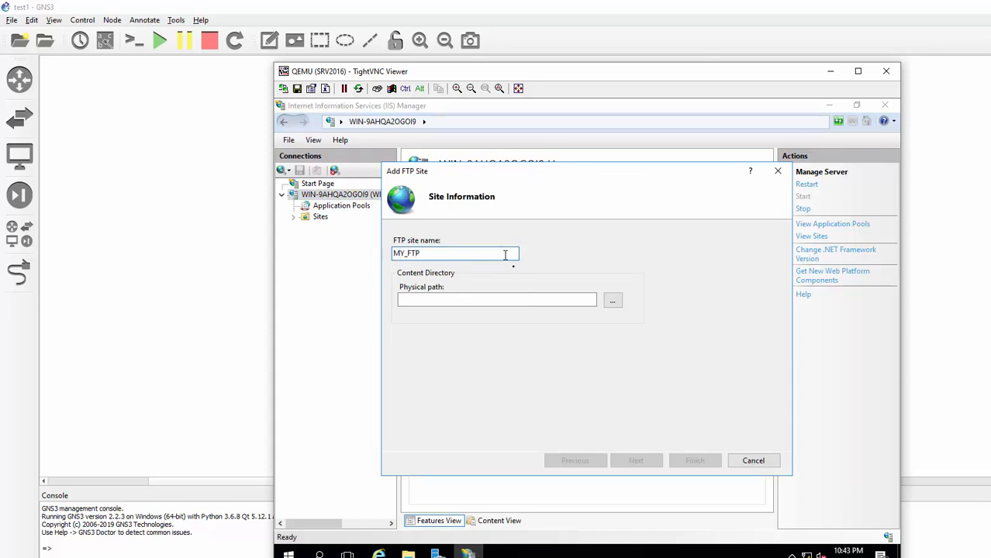
left_click(613, 300)
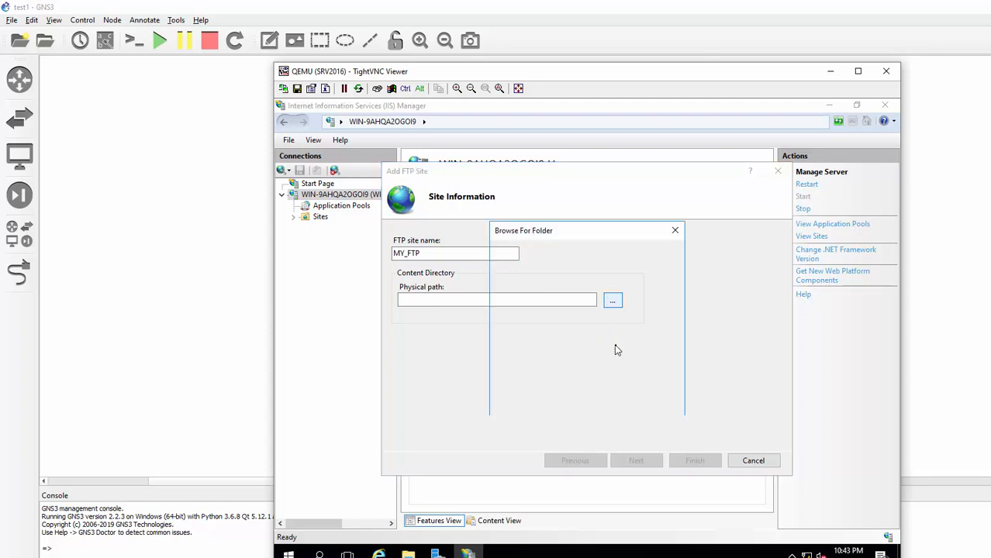
double_click(548, 384)
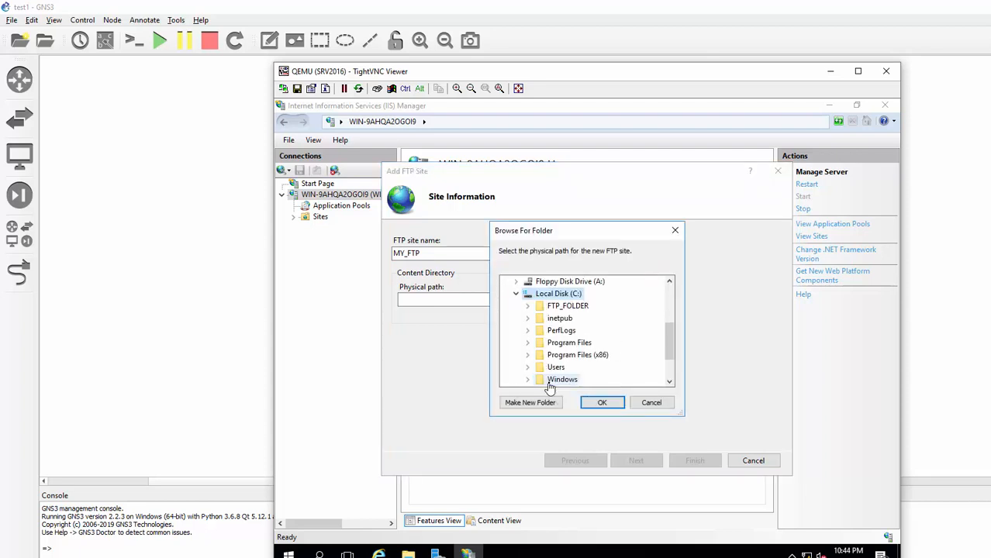
double_click(572, 308)
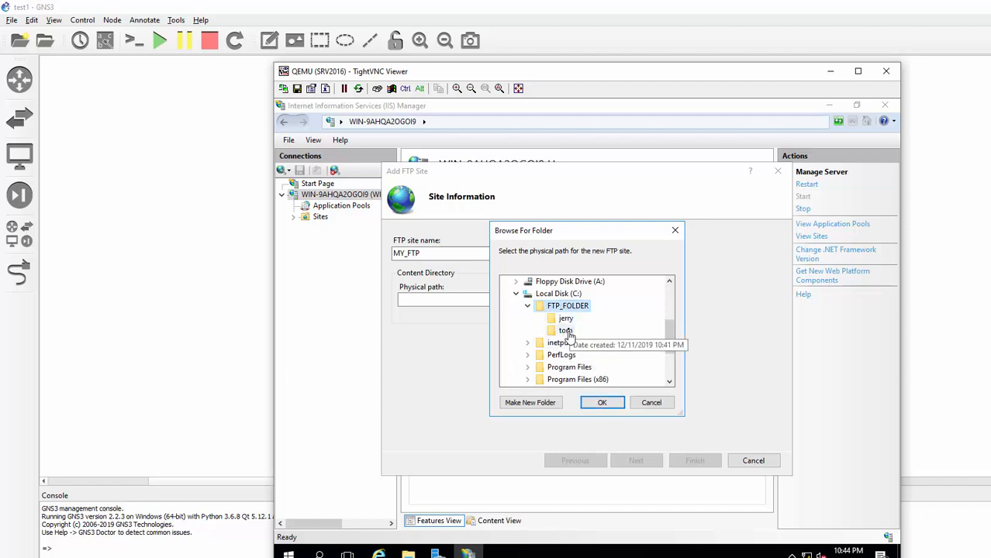
left_click(604, 405)
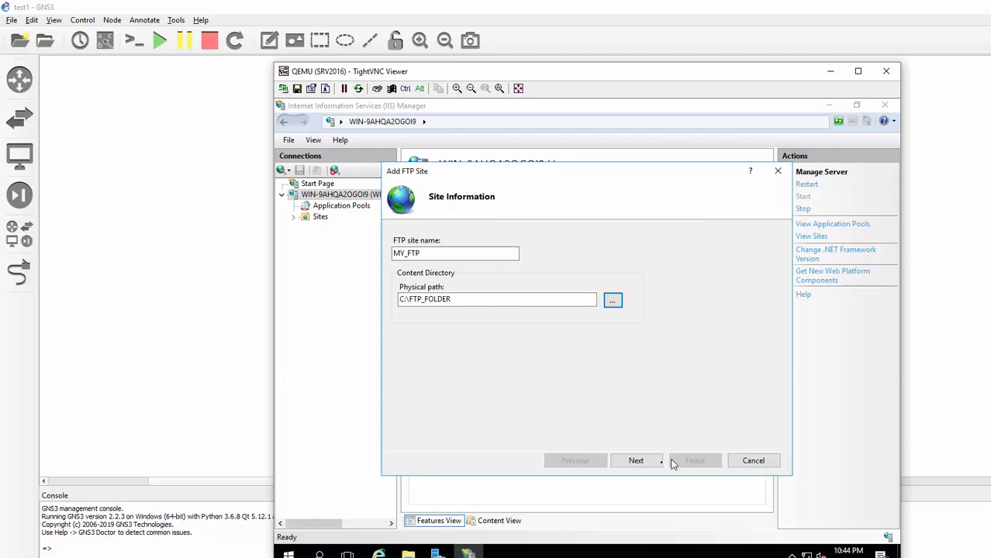
left_click(639, 465)
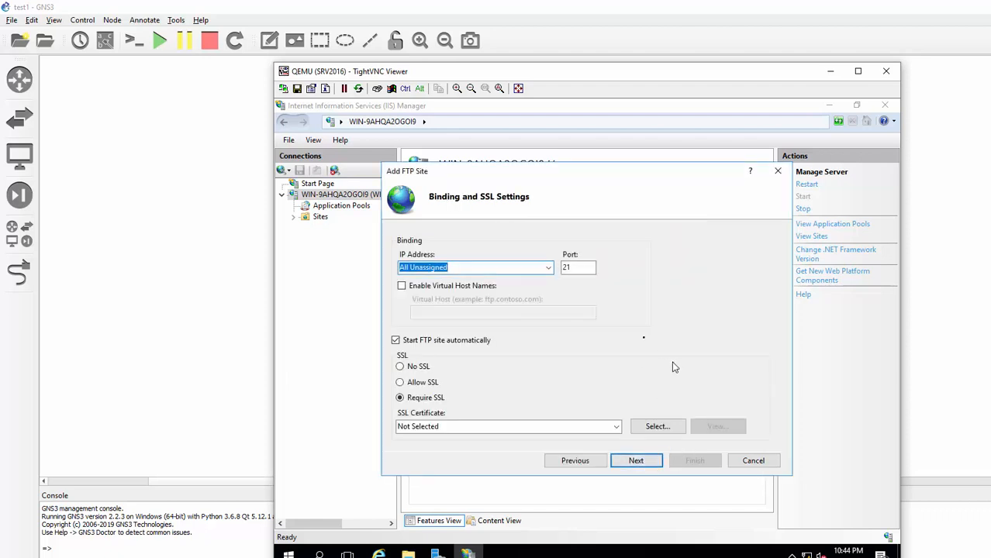
- Bind the site to 172.16.100.1 port 21 with No SSL
left_click(548, 269)
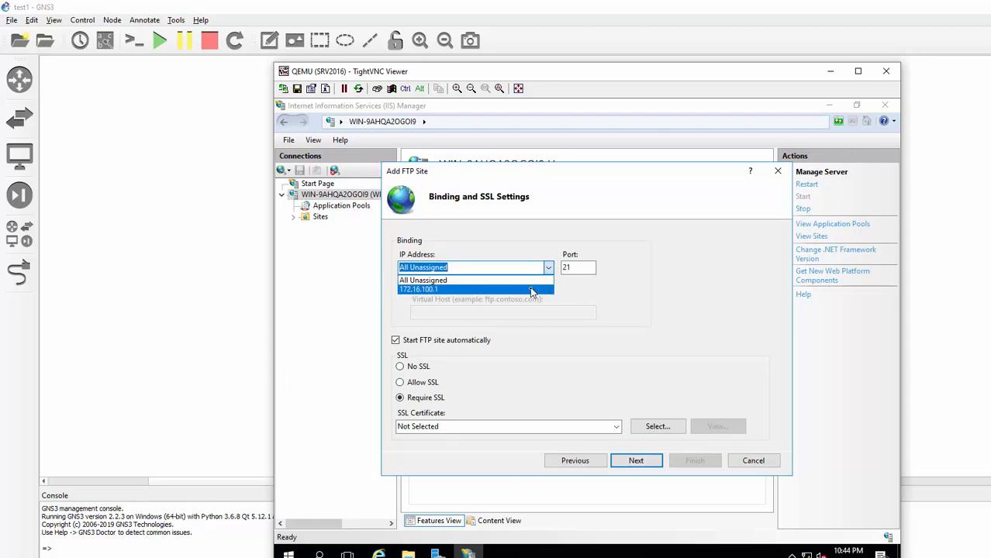
left_click(532, 290)
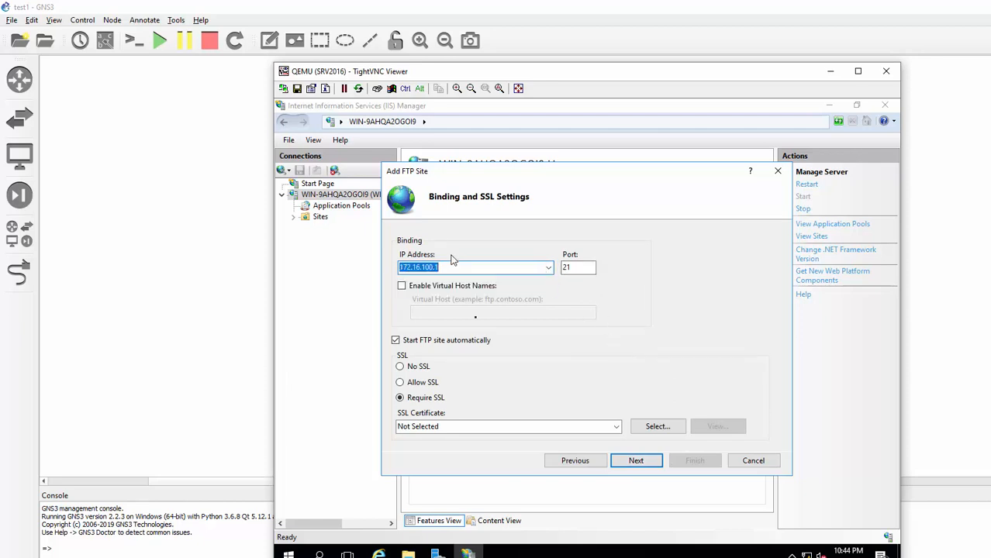
left_click(400, 367)
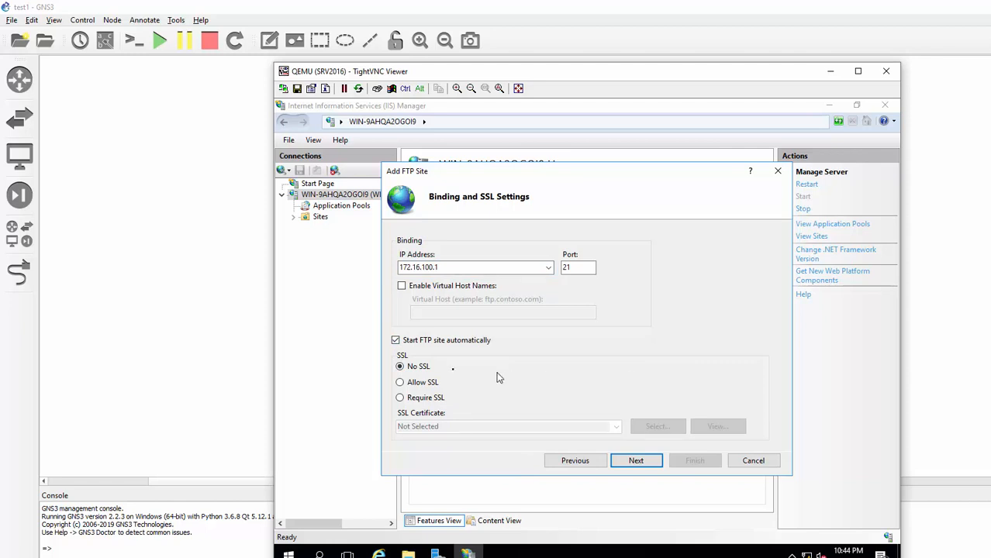
left_click(636, 461)
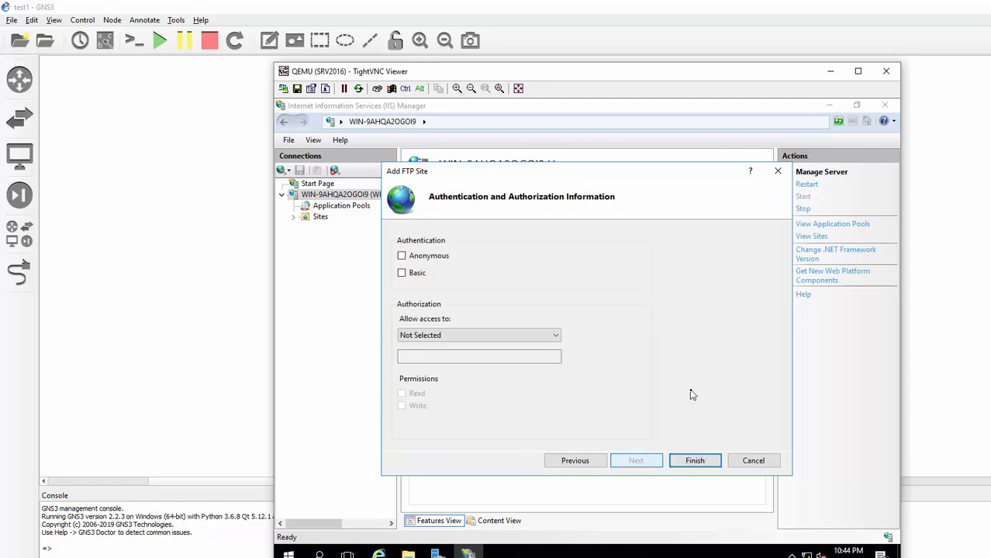
- Enable Basic authentication, grant group FTP_USER Read and Write access, and finish creating MY_FTP
left_click(402, 274)
left_click(537, 339)
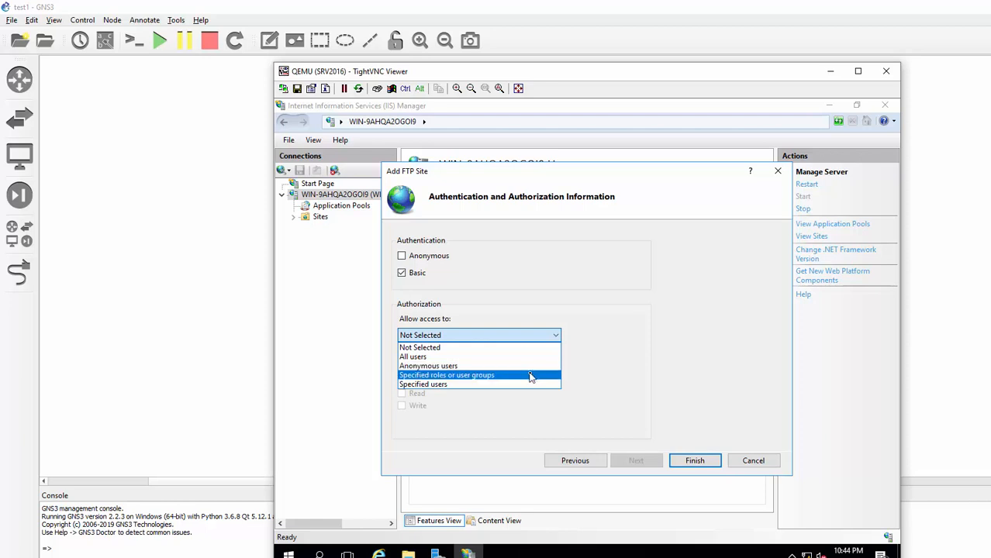
left_click(532, 377)
left_click(514, 356)
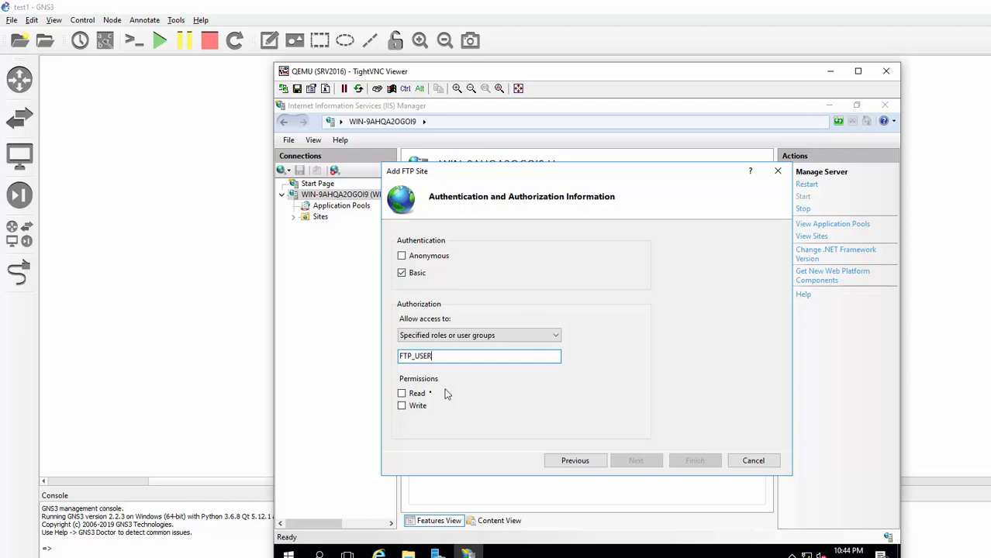
left_click(402, 394)
left_click(402, 406)
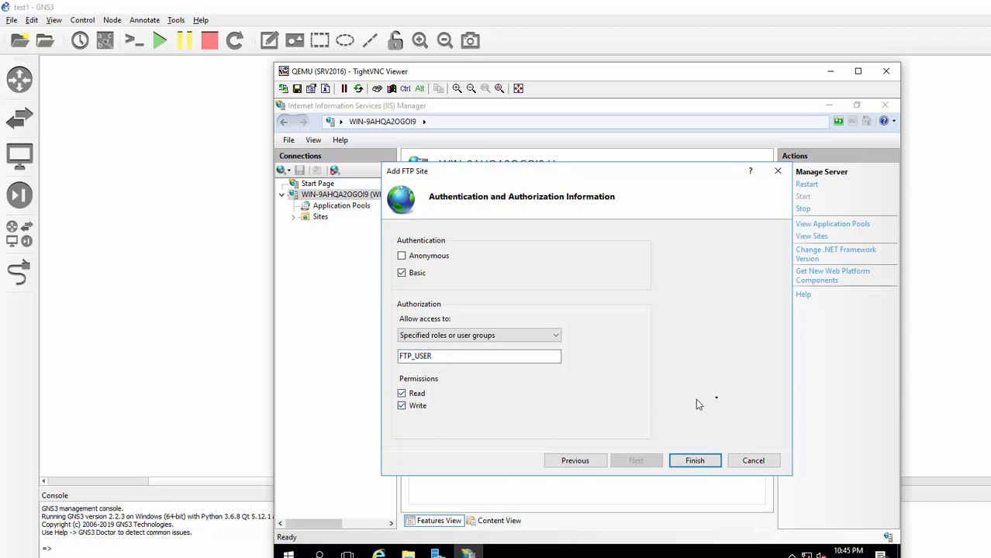
left_click(694, 461)
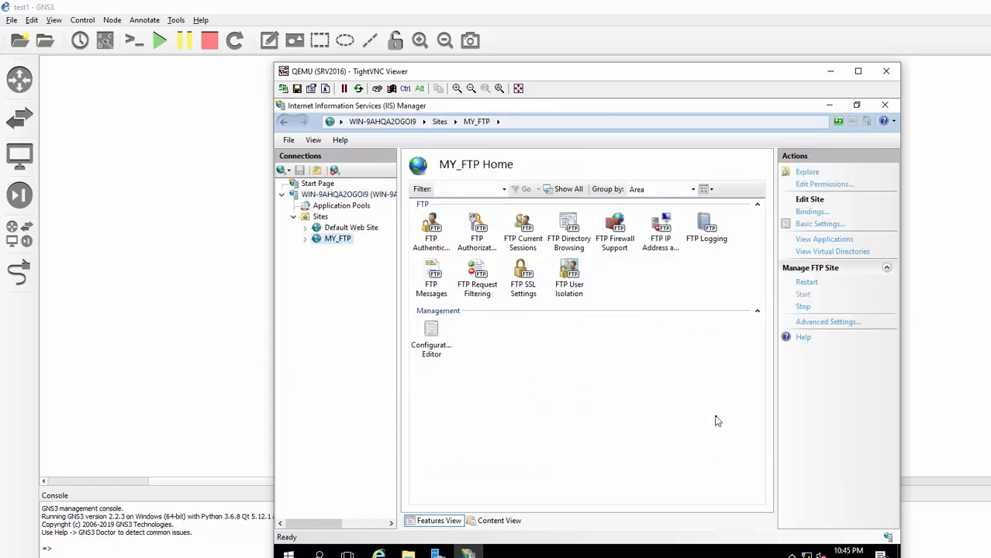
- Set MY_FTP's FTP User Isolation to User name directory, apply it, and close the manager windows
double_click(571, 285)
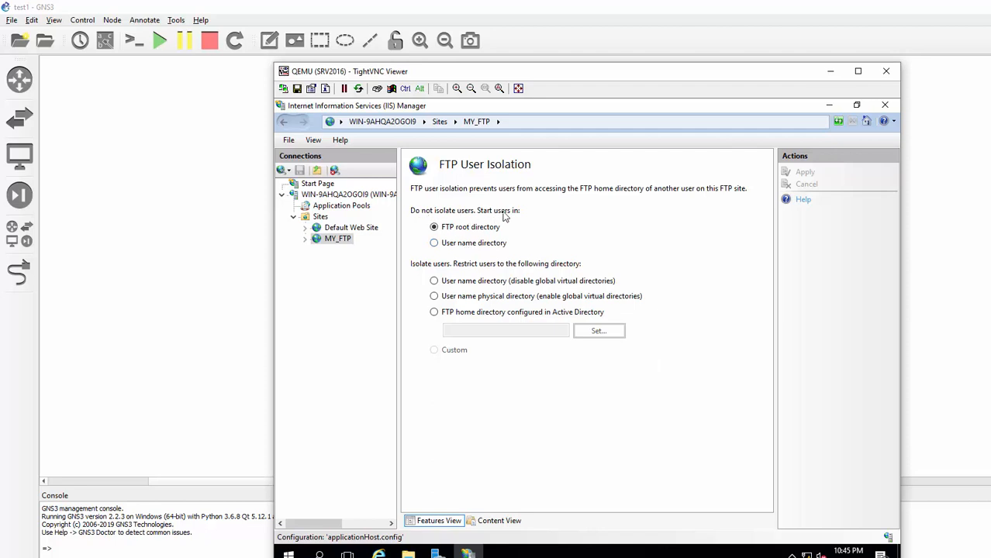
left_click(434, 242)
left_click(801, 172)
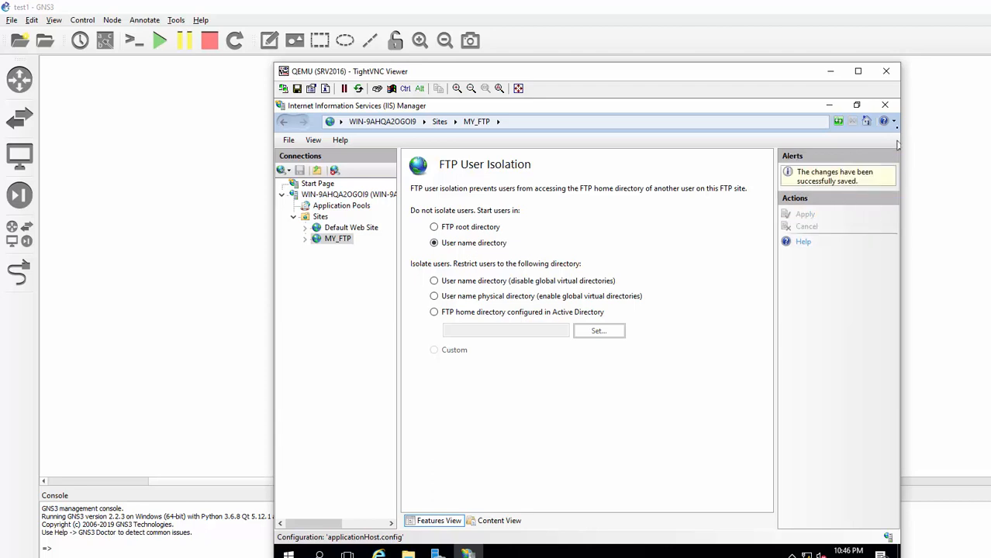
left_click(885, 105)
left_click(884, 106)
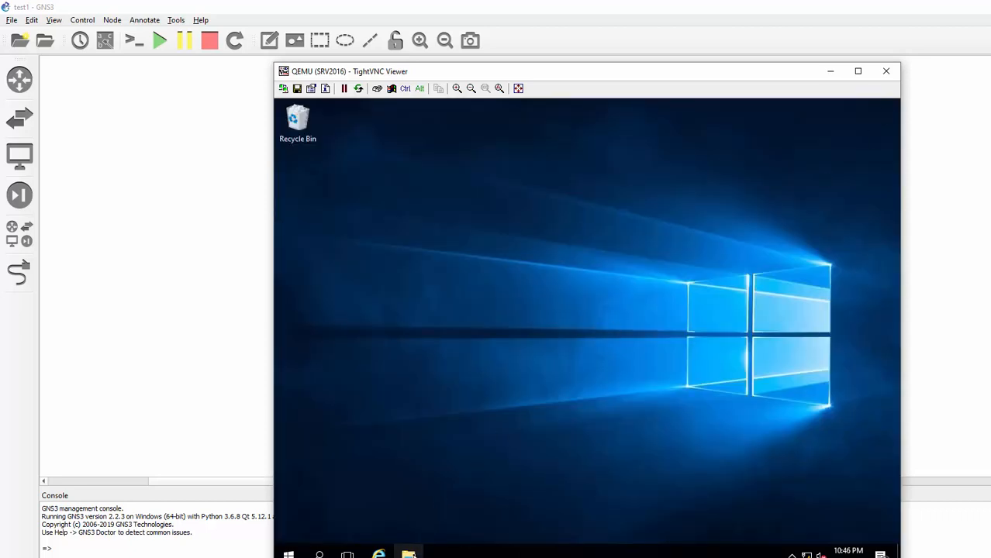
- Check that C:\FTP_FOLDER\jerry is empty, then minimize back to the GNS3 topology
key("super+e")
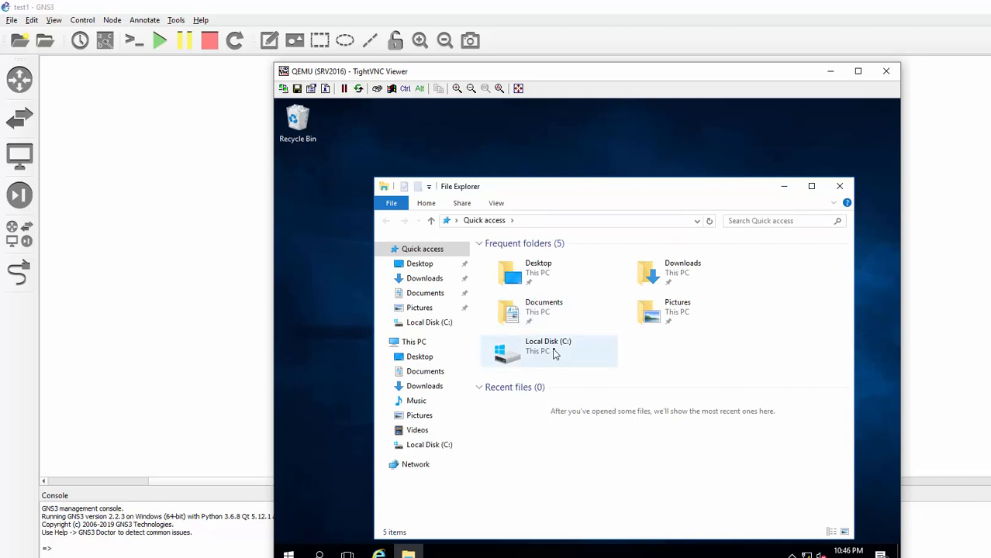
left_click(554, 350)
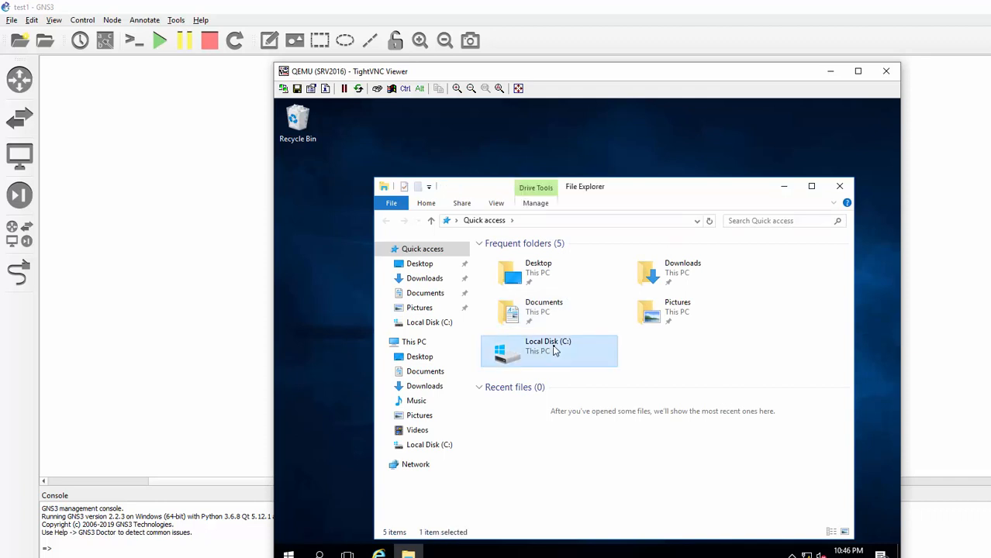
double_click(554, 351)
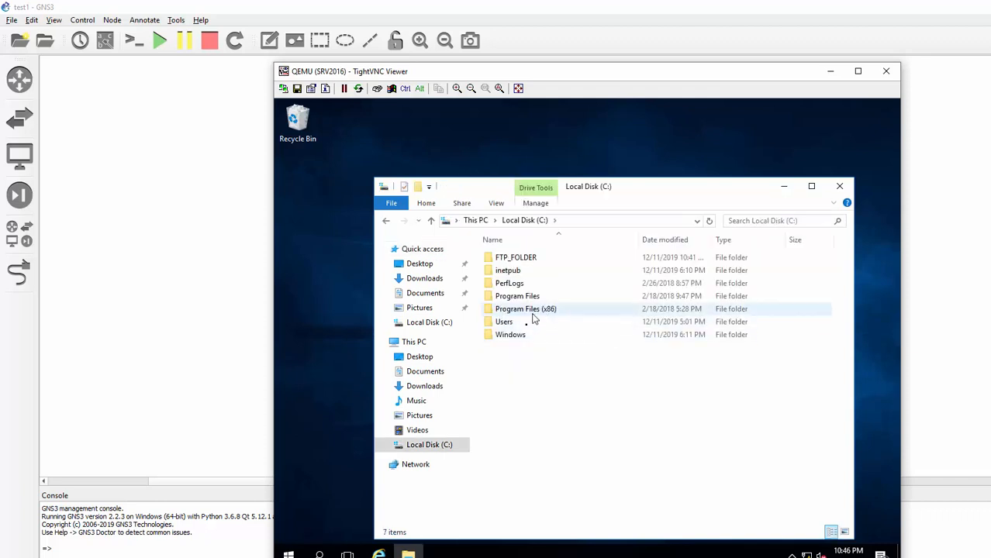
double_click(517, 259)
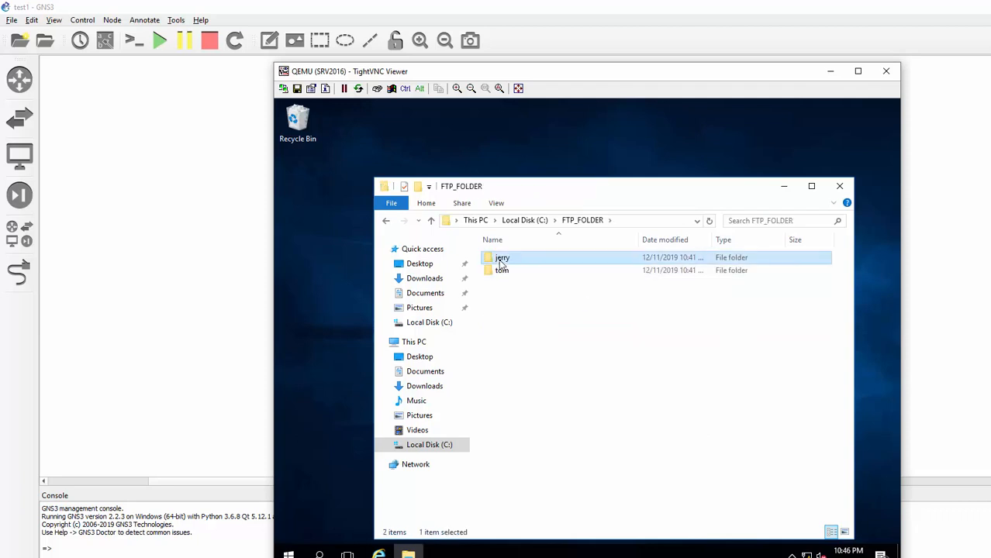
key("Return")
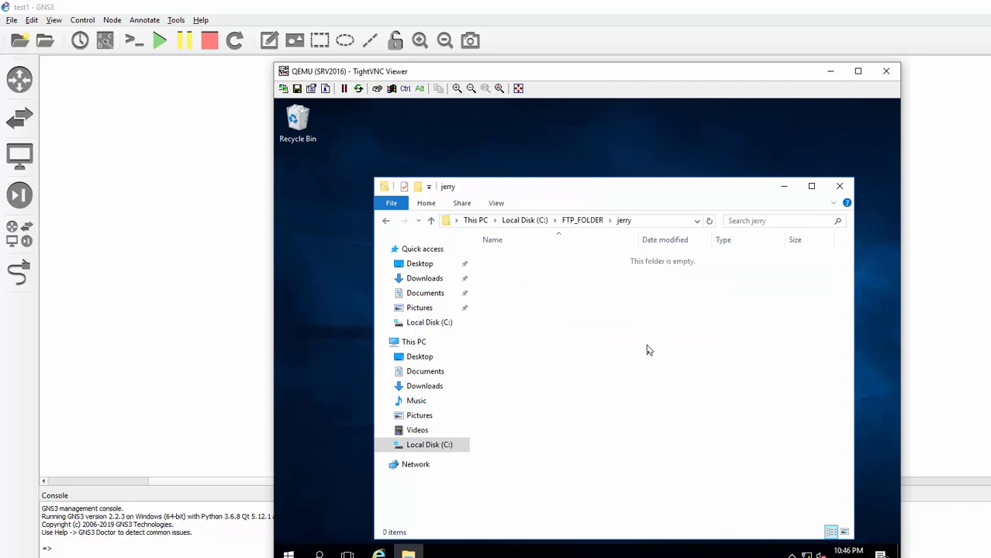
left_click(783, 187)
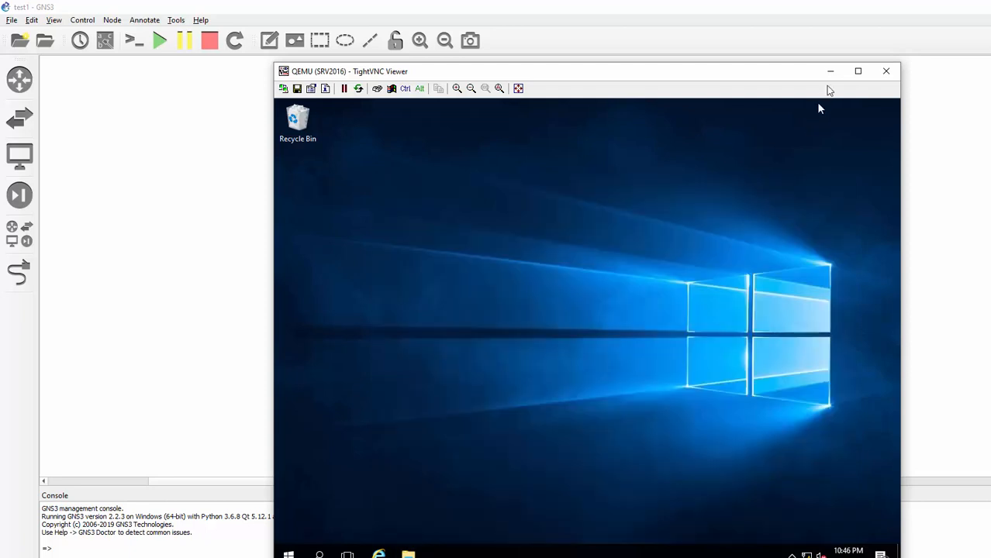
left_click(830, 74)
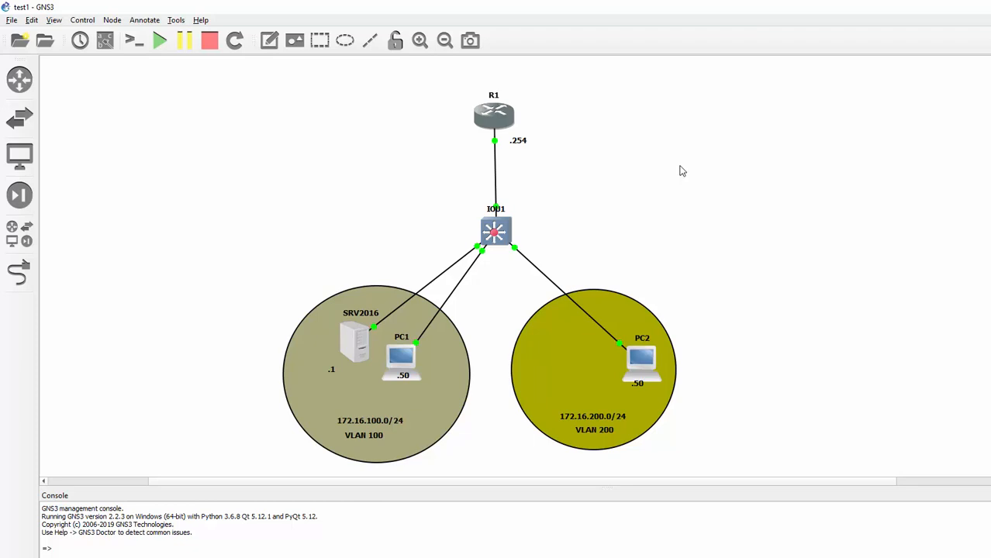
- From R1's console, start a copy of running-config to ftp:
double_click(510, 124)
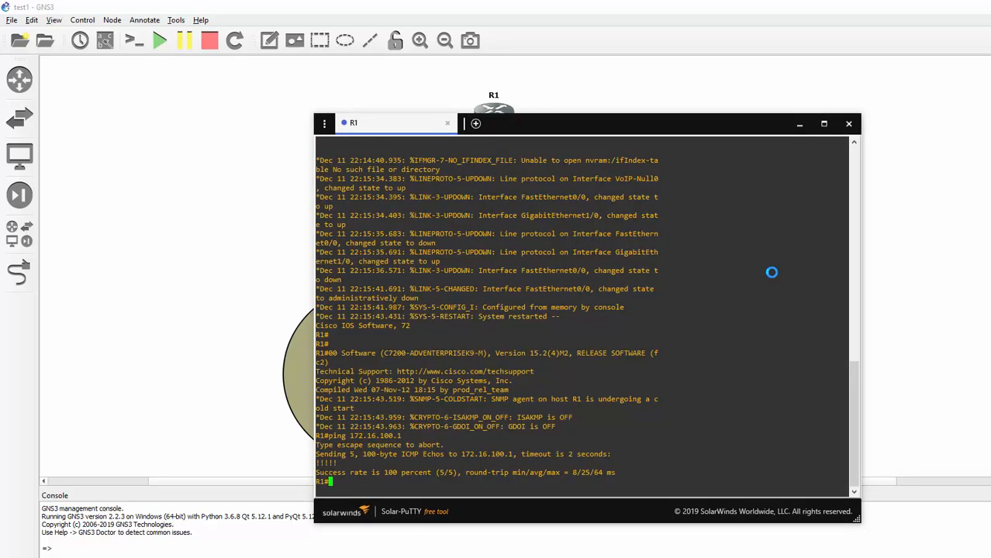
type("copy ftp")
key("BackSpace")
key("BackSpace")
key("BackSpace")
type("run")
key("Tab")
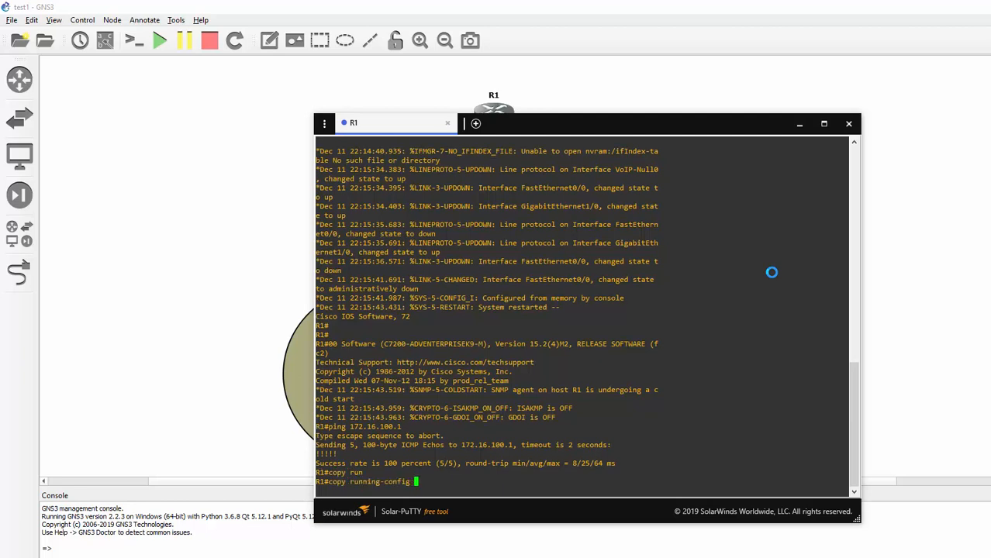
type("ftp:")
key("Return")
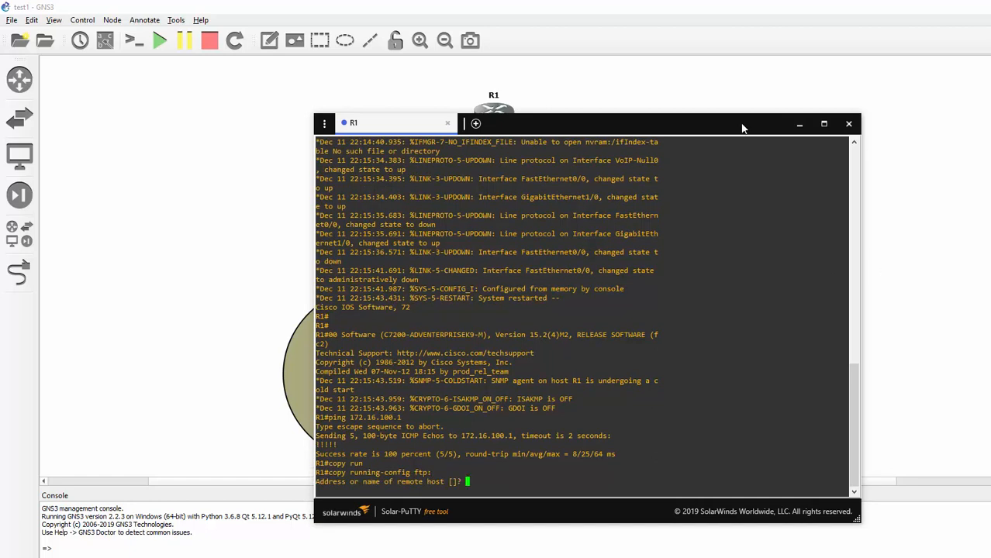
- Abort the FTP copy by clearing the 172.16.100.1 server address, returning to R1#
left_click_drag(741, 127, 850, 75)
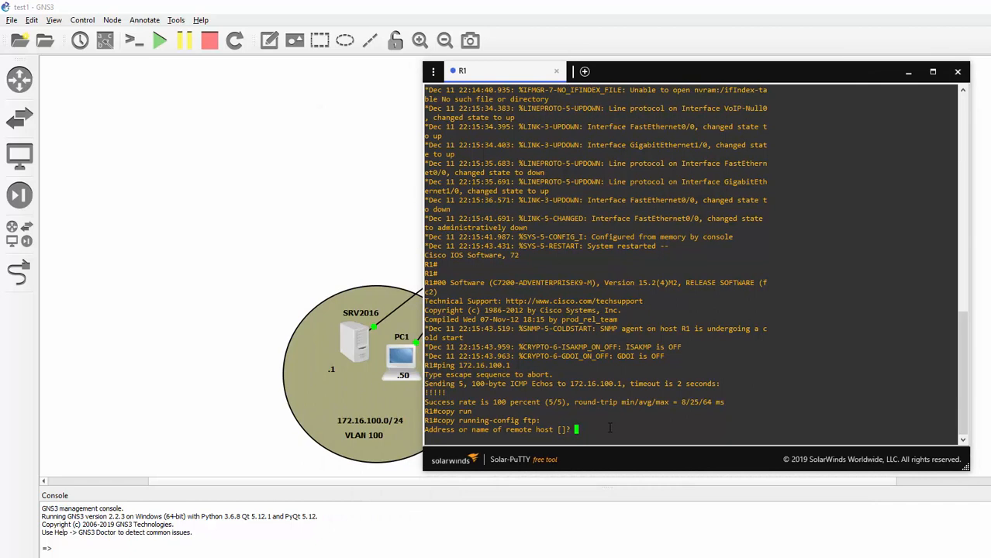
type("172.16.100.1")
key("BackSpace")
key("BackSpace")
key("BackSpace")
key("BackSpace")
key("BackSpace")
key("BackSpace")
key("BackSpace")
key("BackSpace")
key("BackSpace")
key("BackSpace")
key("BackSpace")
key("BackSpace")
key("Return")
key("Return")
key("Return")
key("Return")
- In global configuration, set R1's FTP username to jerry and its FTP password
type("conf t")
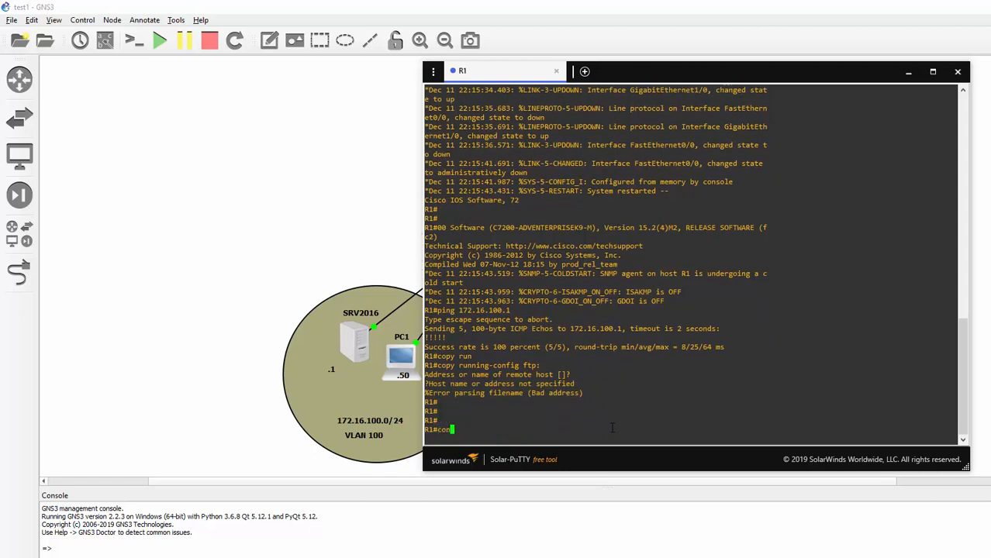
key("Return")
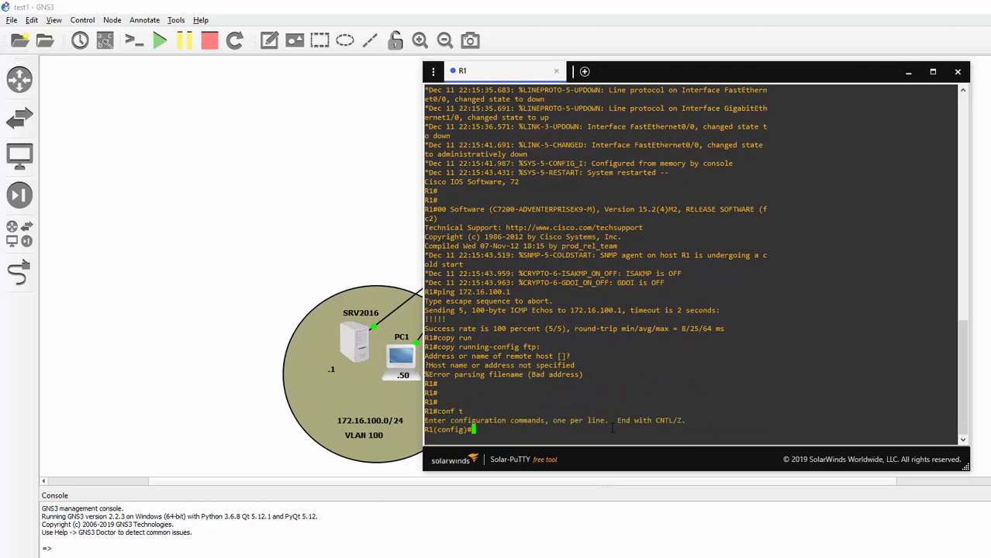
type("ip ftp usern")
key("Tab")
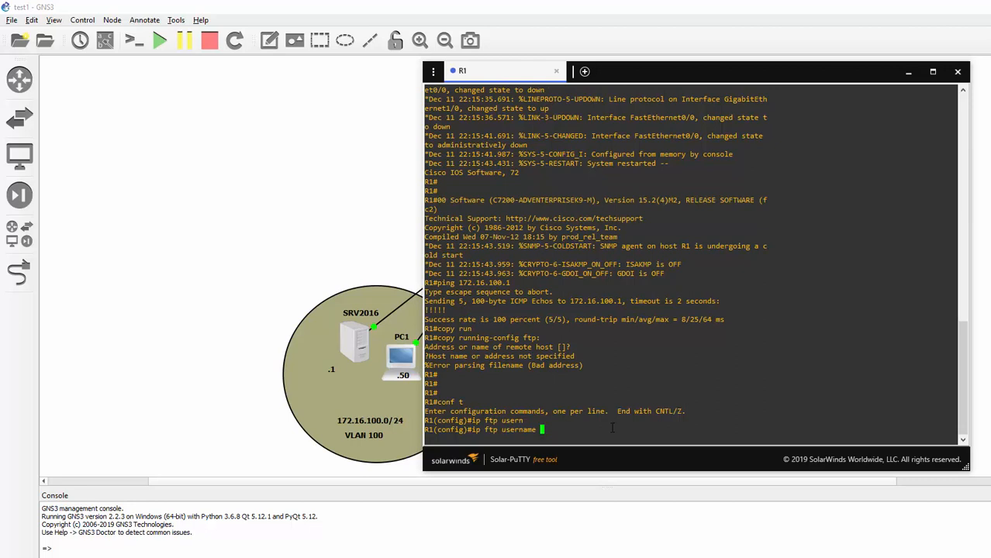
type("jerry")
key("Return")
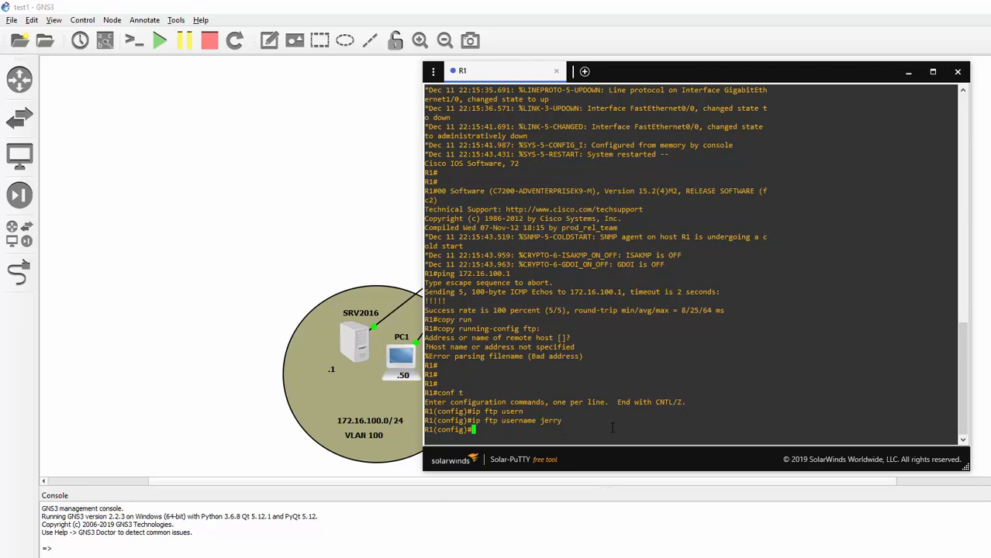
type("ip ftp pass")
key("Tab")
type("w")
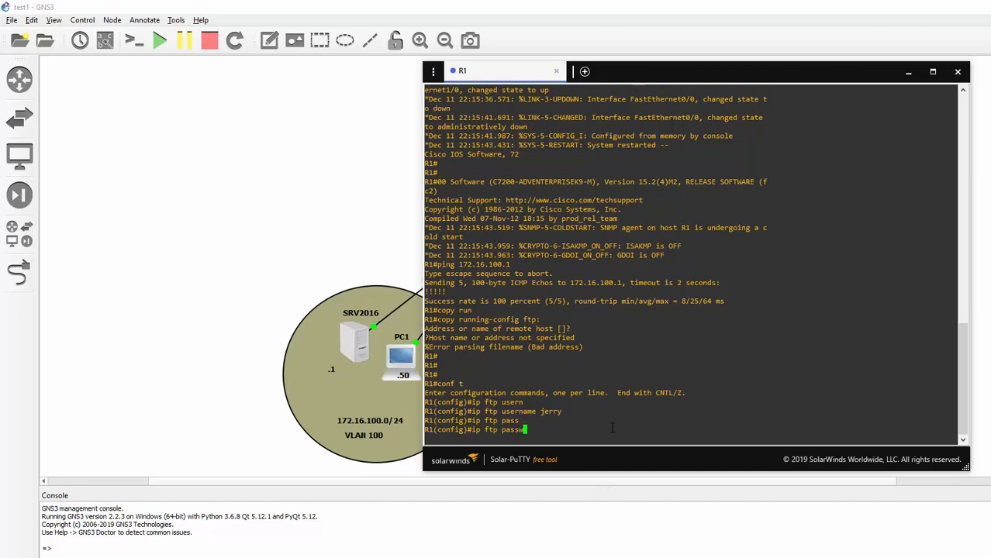
type("ord jerry")
key("Return")
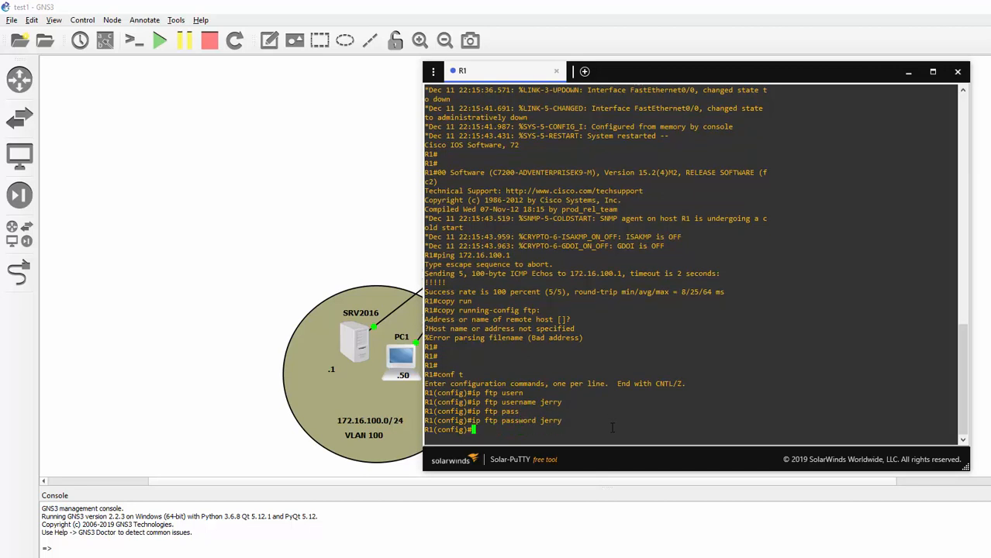
type("end")
key("Return")
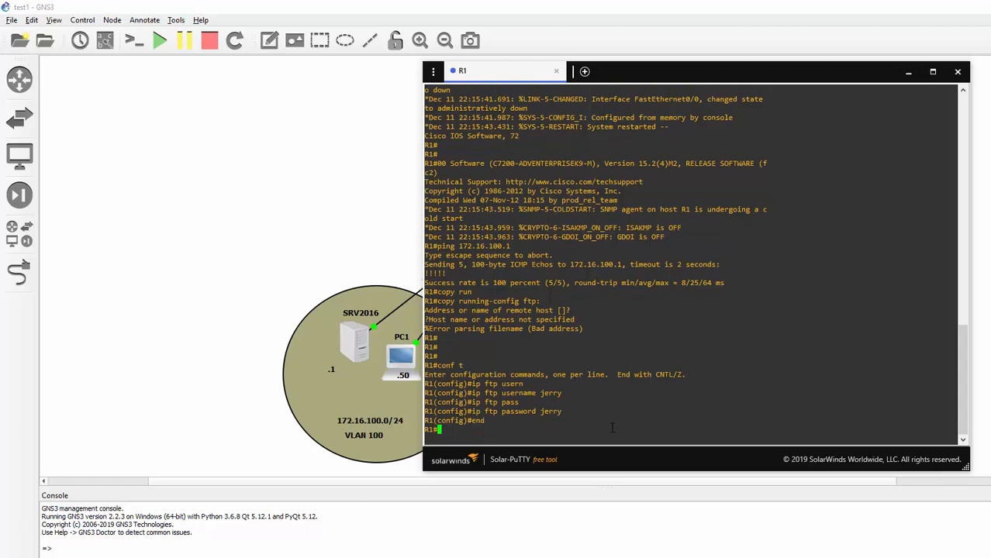
- Copy R1's running-config over FTP to server 172.16.100.1
type("copy r")
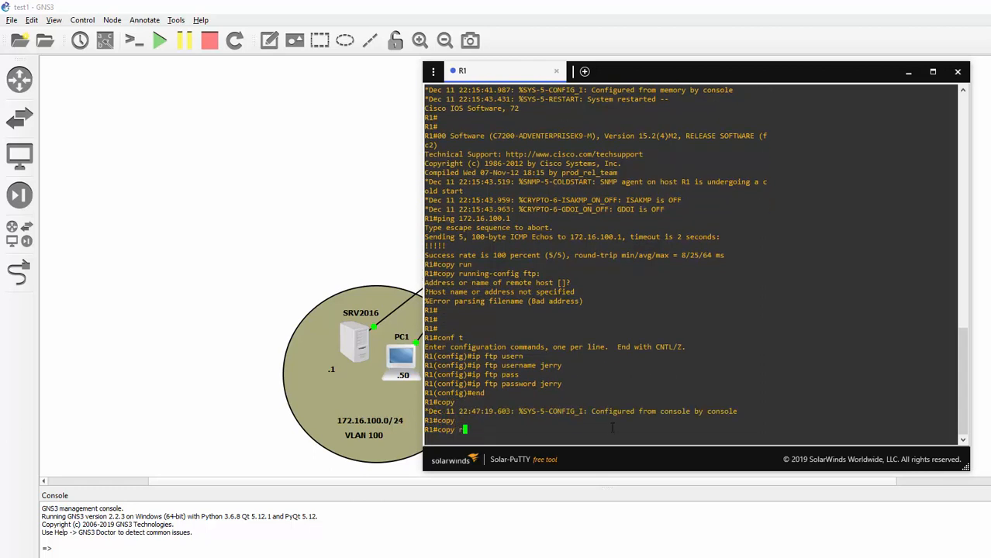
type("un")
key("Tab")
type("ftp:")
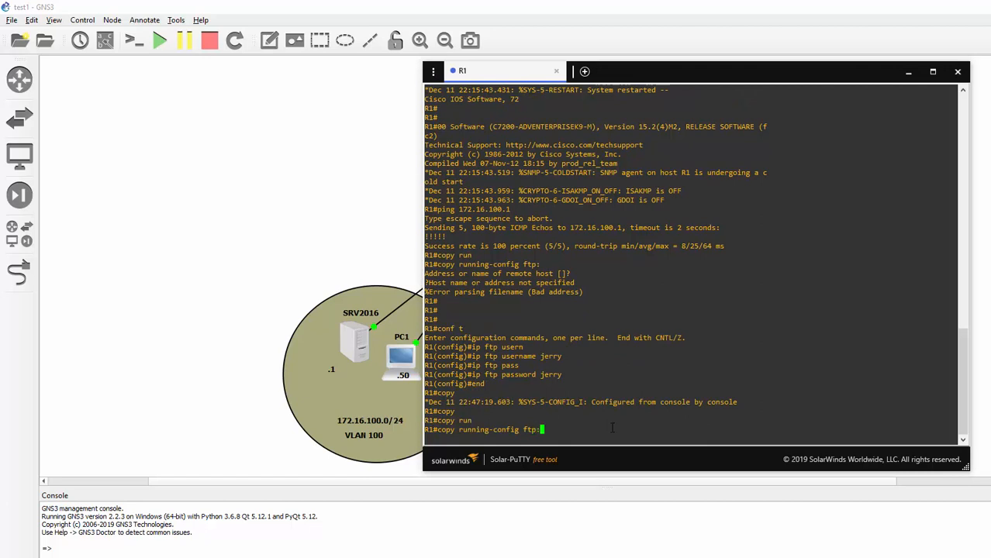
key("Return")
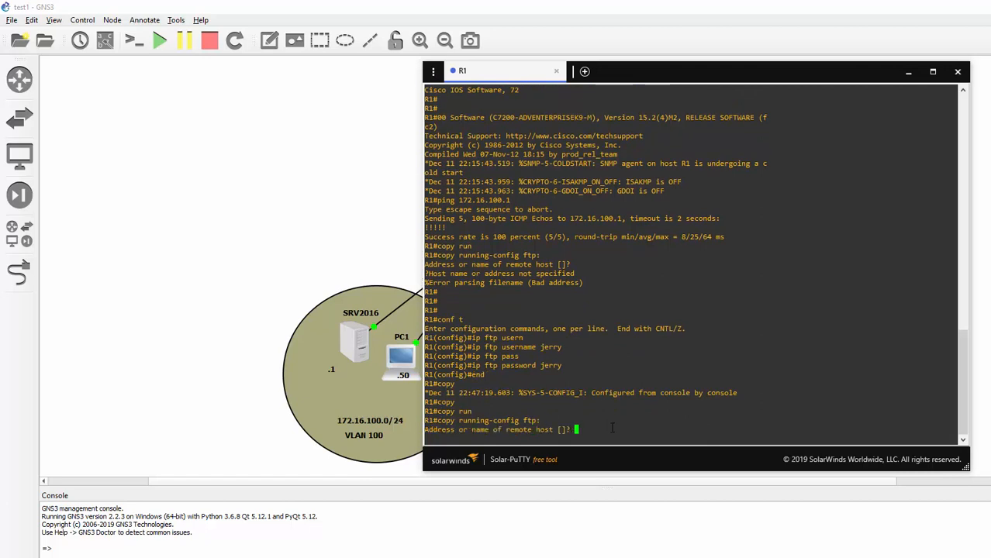
type("172.16.100.1")
key("Return")
key("Return")
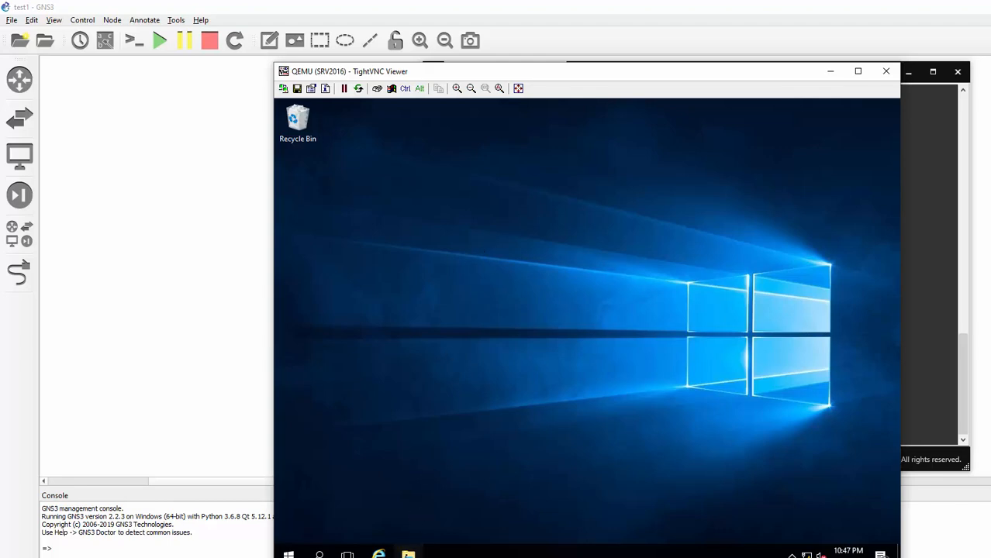
- Verify r1-confg (2 KB) is in FTP_FOLDER\jerry, see the tom folder is empty, and return to R1
left_click(408, 553)
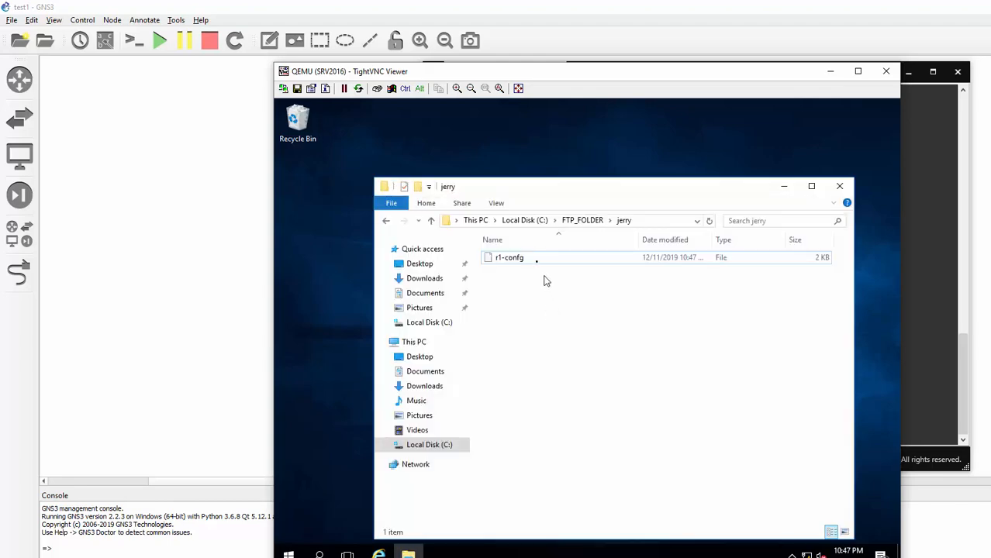
left_click(520, 263)
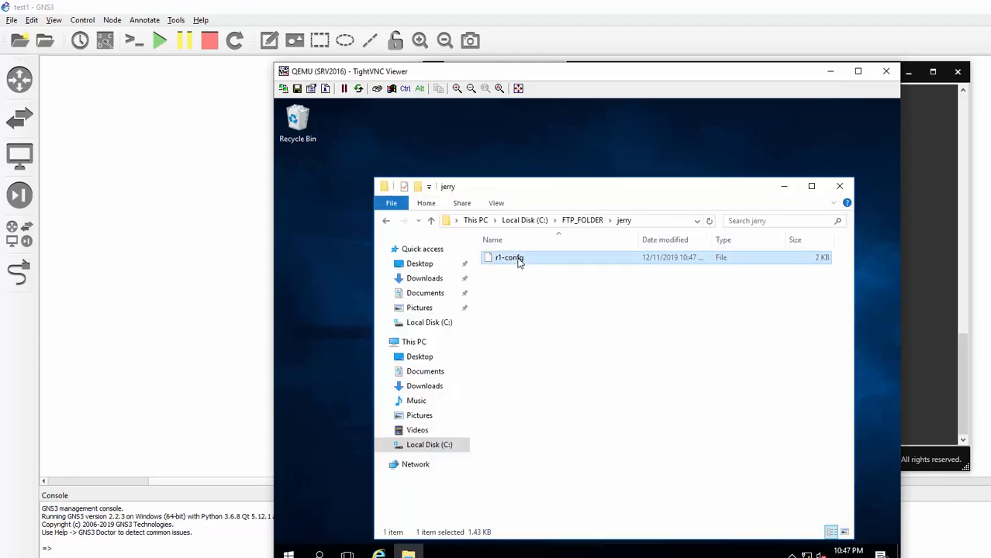
left_click(386, 223)
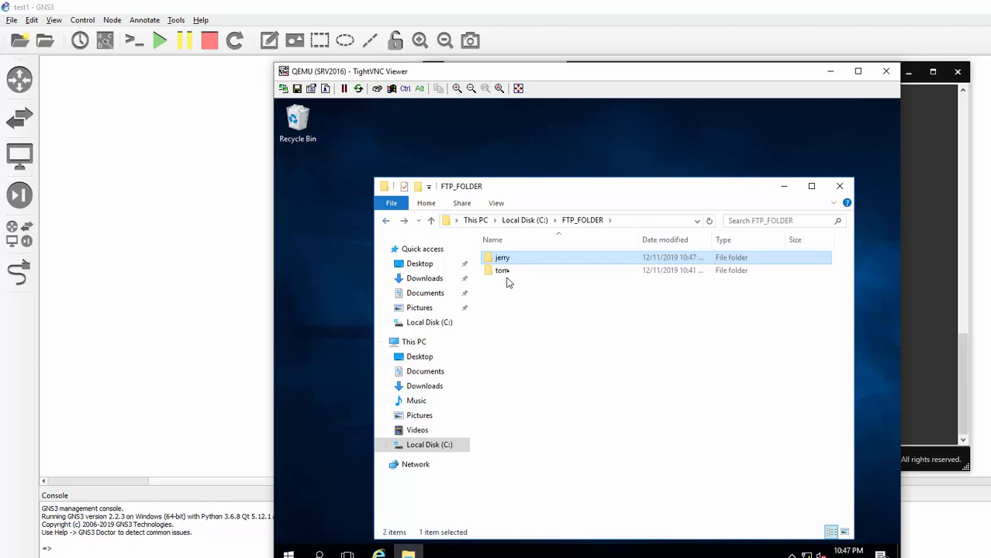
double_click(507, 270)
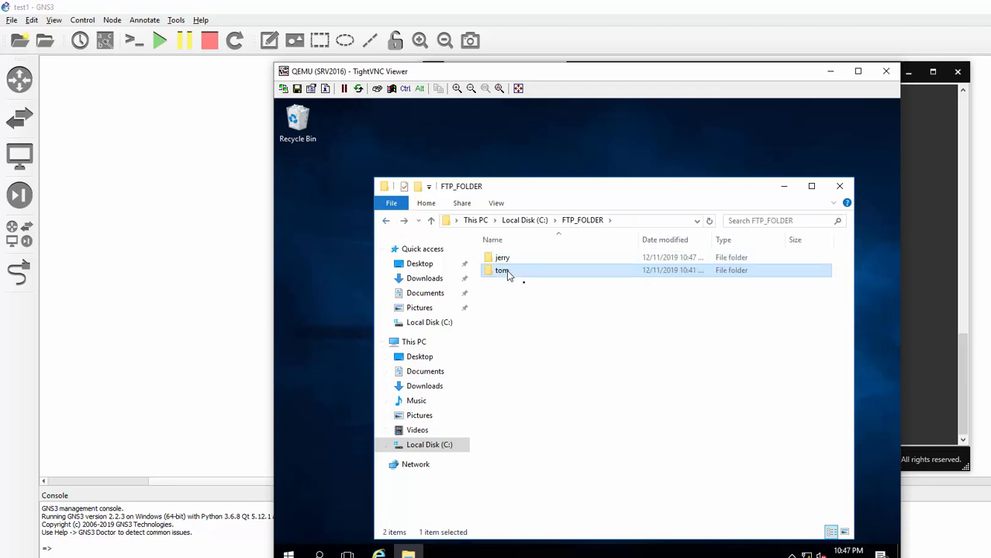
left_click(925, 277)
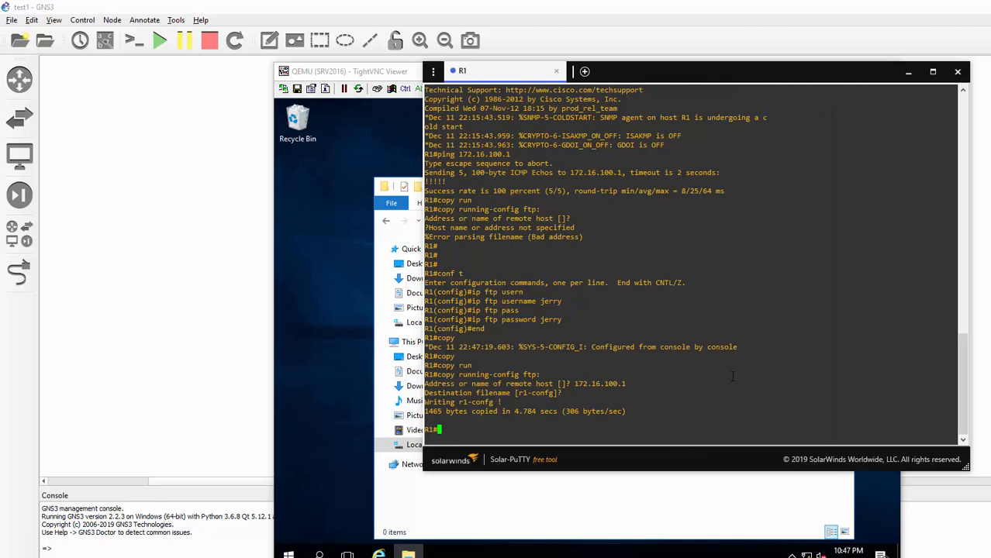
- Upload R1's running-config by ftp:// with tom's login to 172.16.100.1 as tomfiles.cfg
type("copy run")
key("Tab")
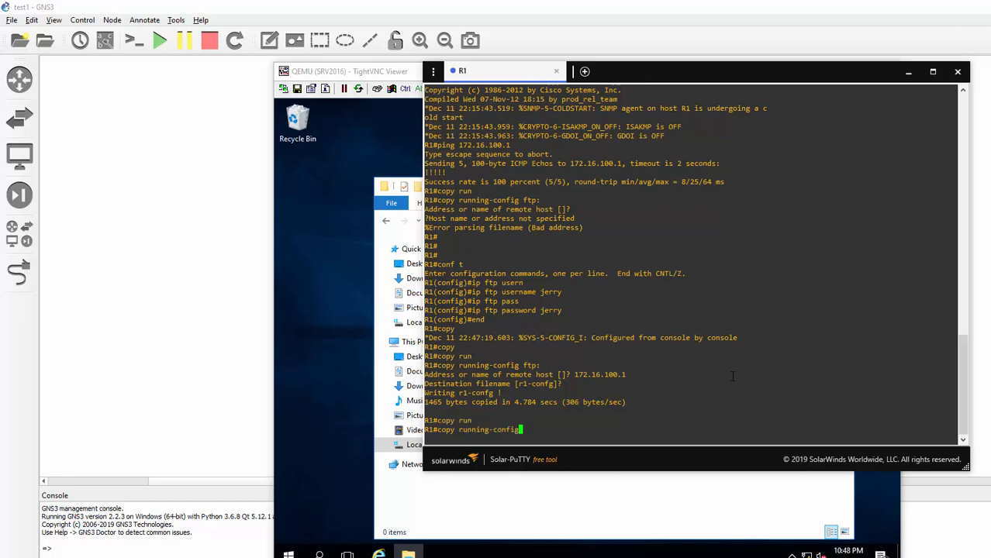
type("ftp://")
type("tom:tom@172.16.100.1")
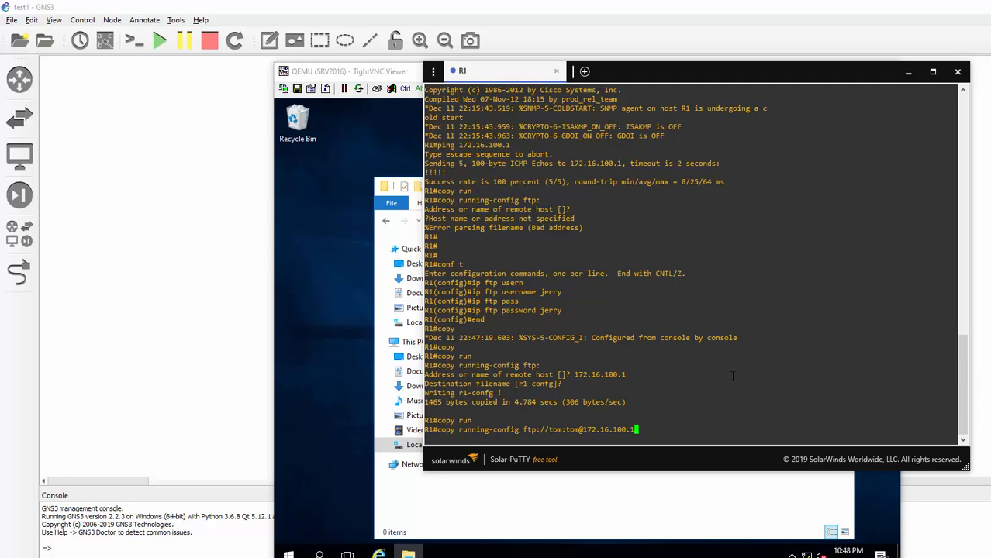
key("Return")
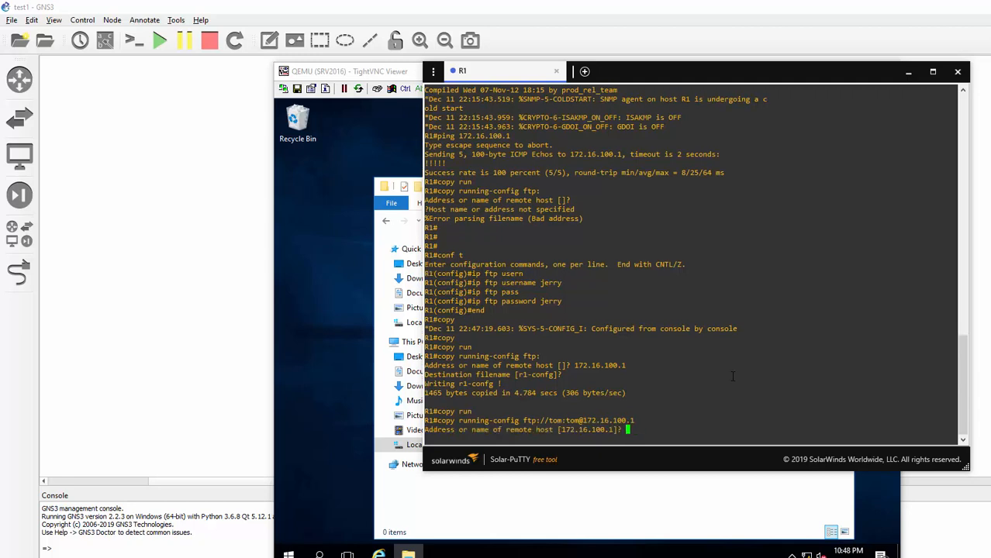
key("Return")
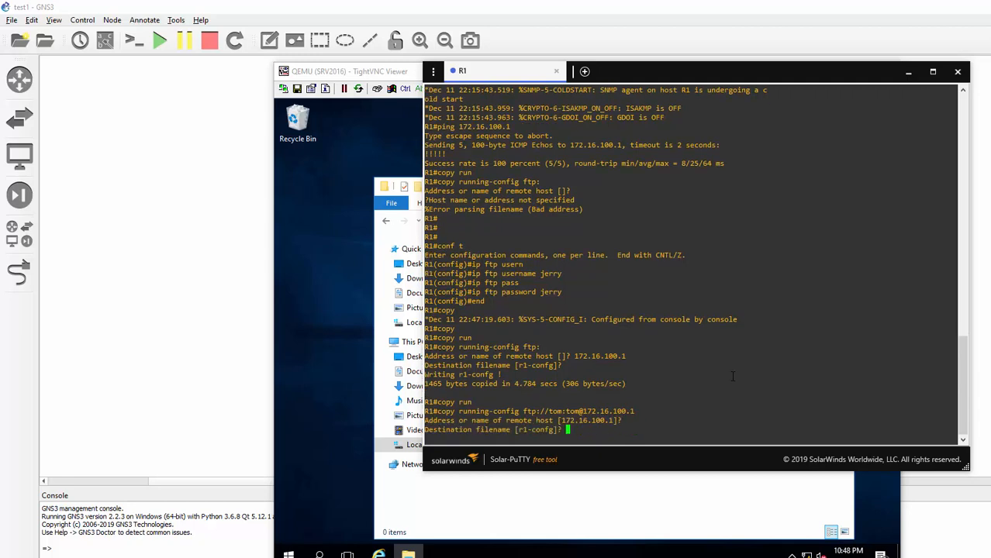
type("tomfiles.cfg")
key("Return")
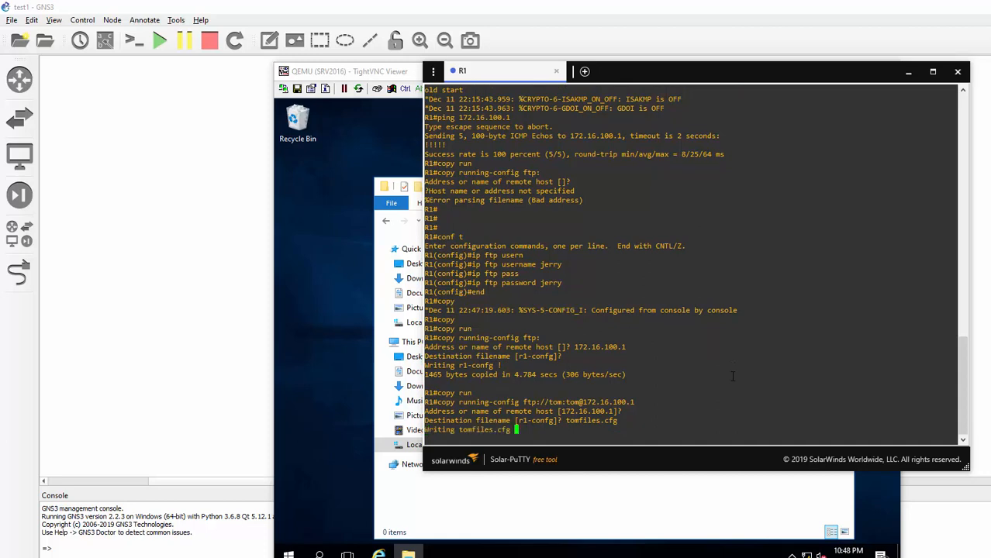
- Confirm tomfiles.cfg (2 KB) sits in FTP_FOLDER\tom, then go back up to FTP_FOLDER
left_click(692, 504)
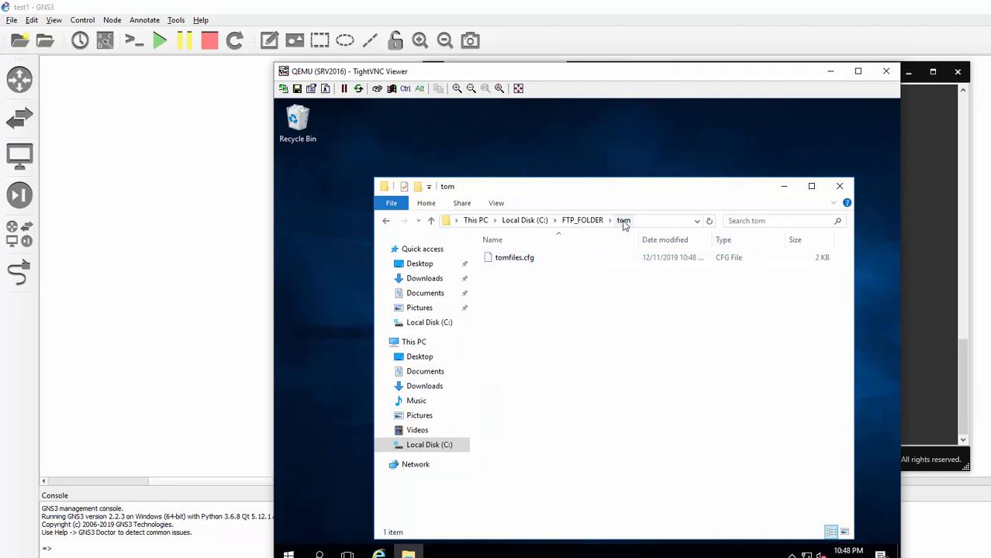
left_click(387, 222)
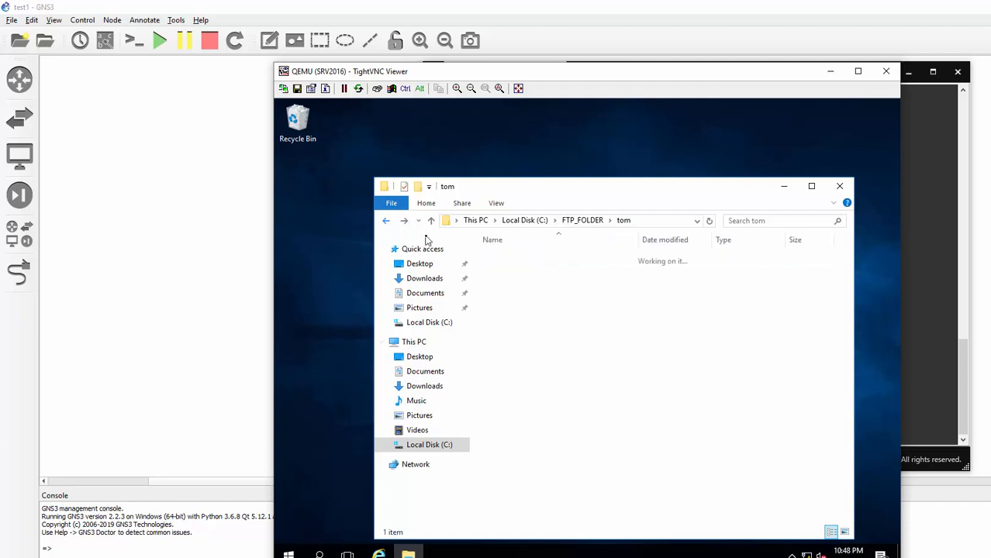